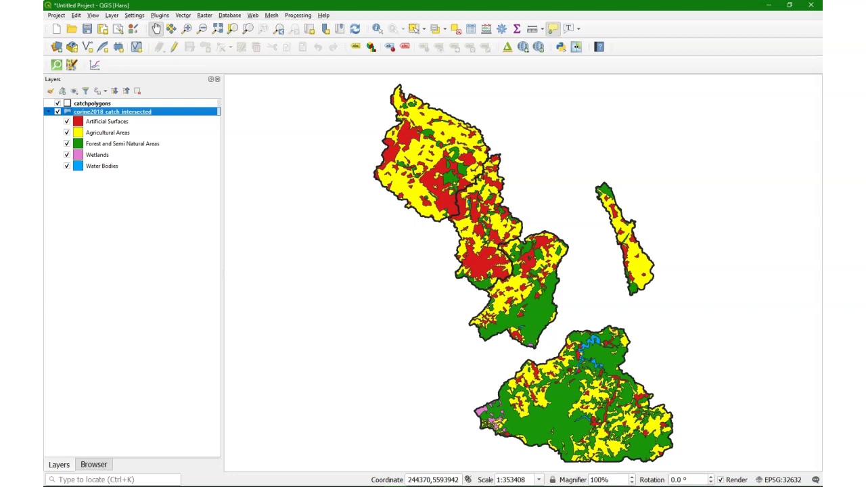
- Review the corine2018_catch_intersected attribute table, then bring up the DataPlotly plotting panel
{"action": "right_click", "coordinate": [122, 112]}
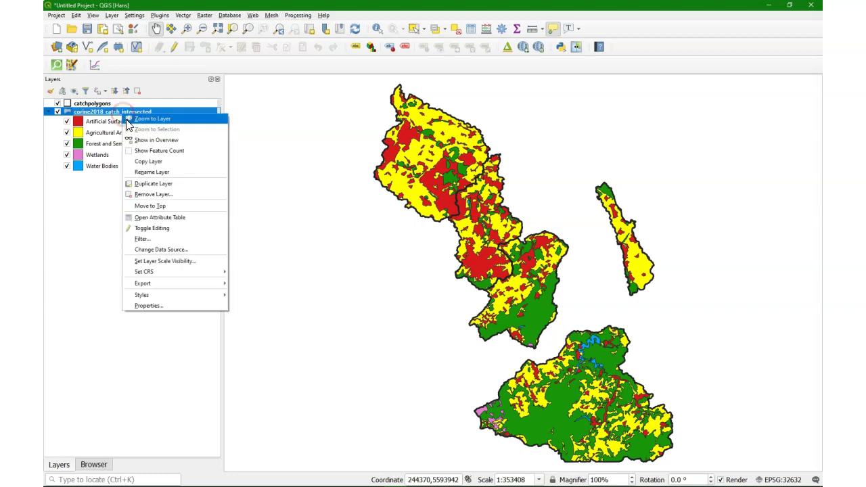
{"action": "left_click", "coordinate": [164, 217]}
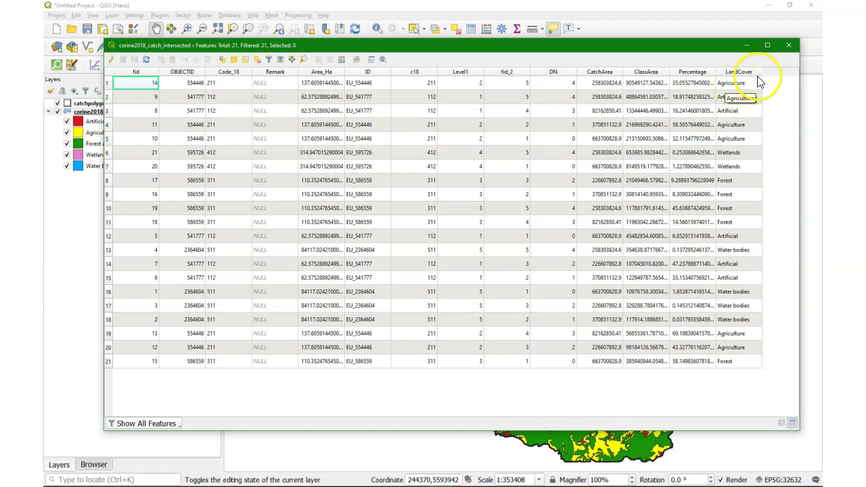
{"action": "left_click", "coordinate": [789, 46]}
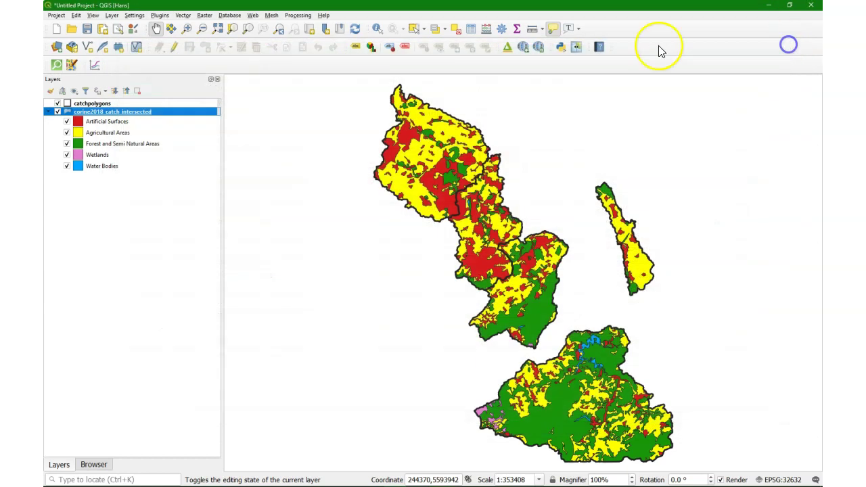
{"action": "left_click", "coordinate": [99, 64]}
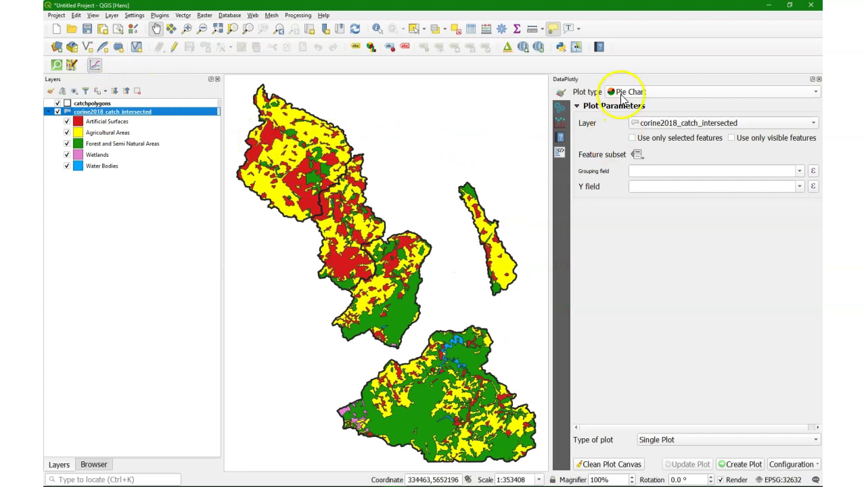
- Set the pie chart's feature subset expression to "DN" = 0
{"action": "left_click", "coordinate": [638, 155]}
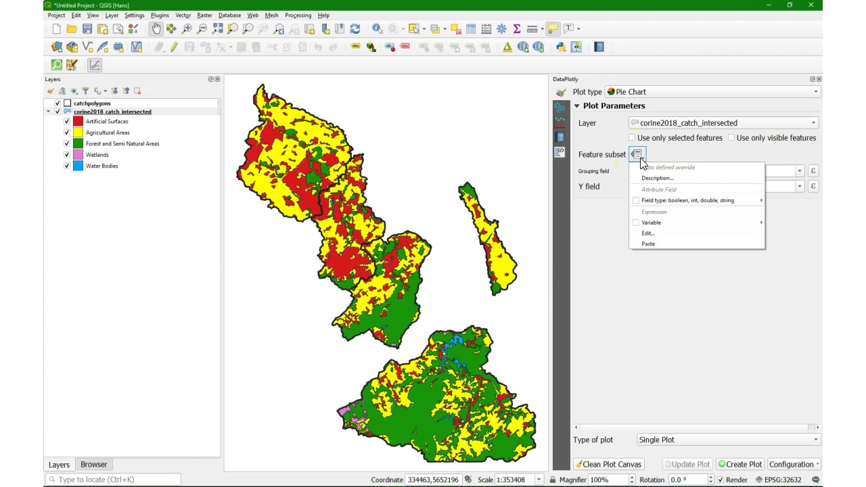
{"action": "left_click", "coordinate": [652, 232]}
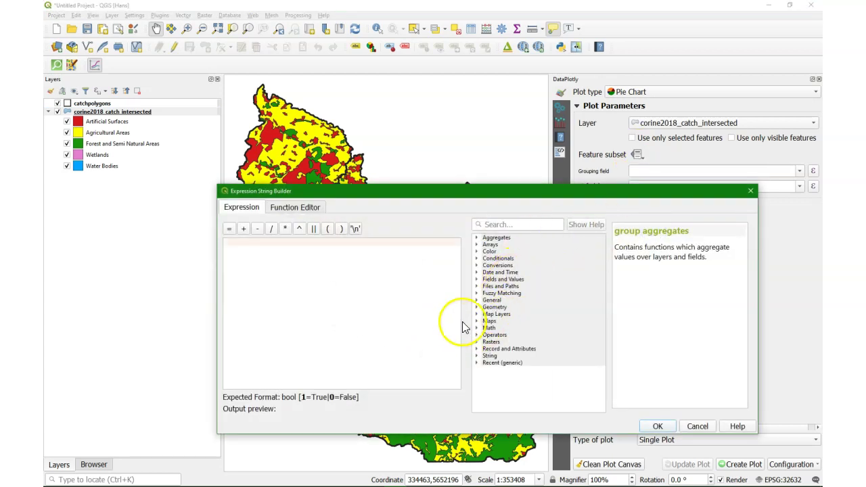
{"action": "left_click", "coordinate": [476, 279]}
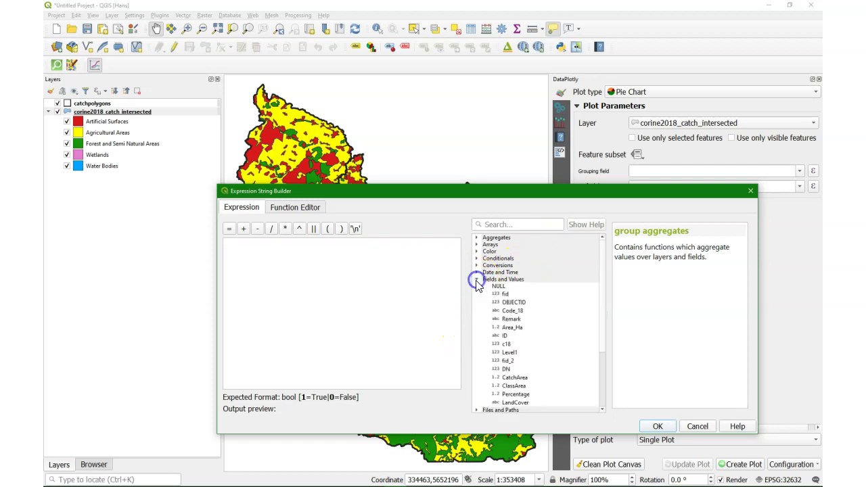
{"action": "double_click", "coordinate": [505, 370]}
{"action": "left_click", "coordinate": [230, 230]}
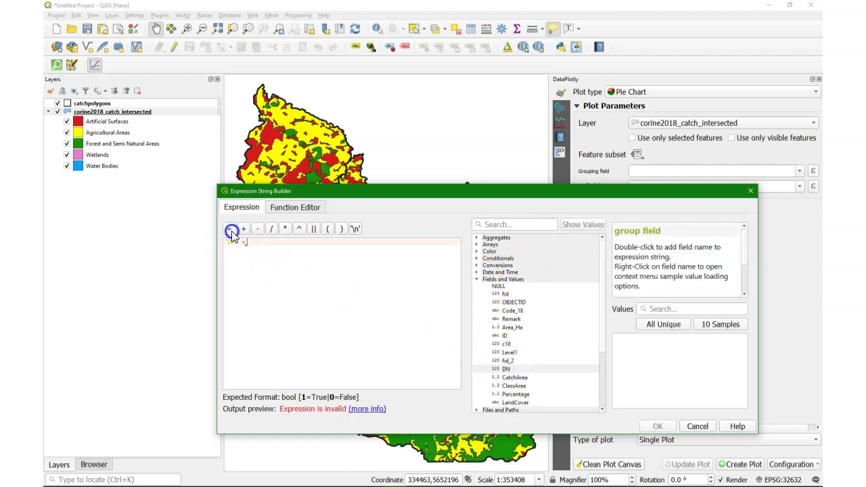
{"action": "type", "text": "0"}
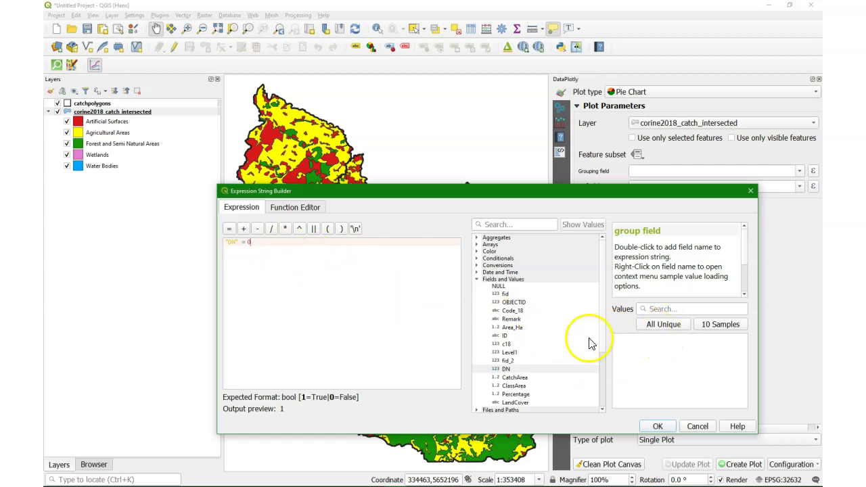
{"action": "left_click", "coordinate": [505, 369]}
{"action": "left_click", "coordinate": [663, 324]}
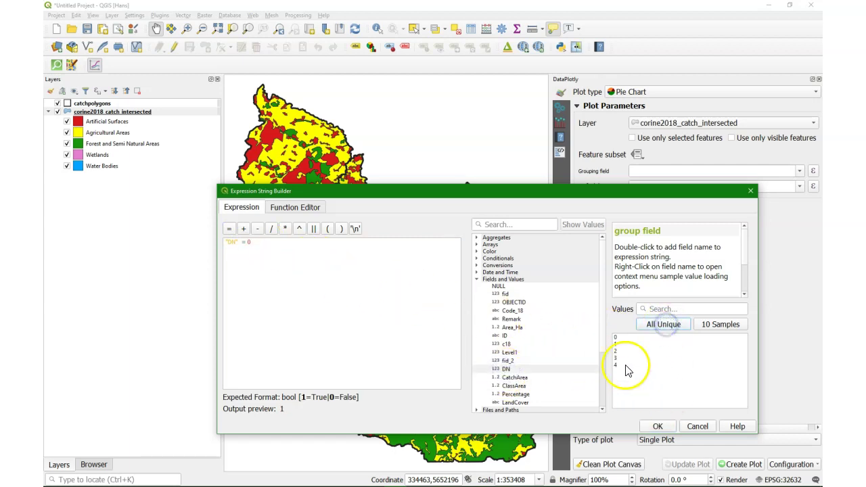
{"action": "left_click", "coordinate": [658, 426]}
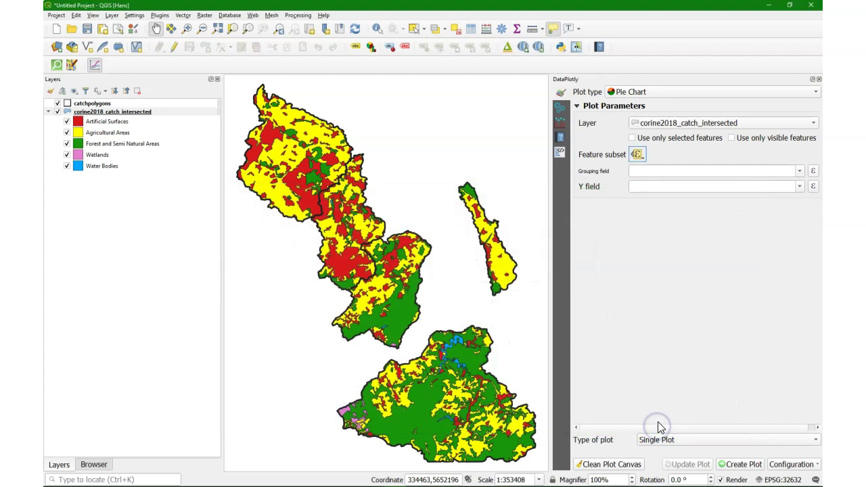
- Group the pie slices by LandCover and size them by Percentage
{"action": "left_click", "coordinate": [799, 171]}
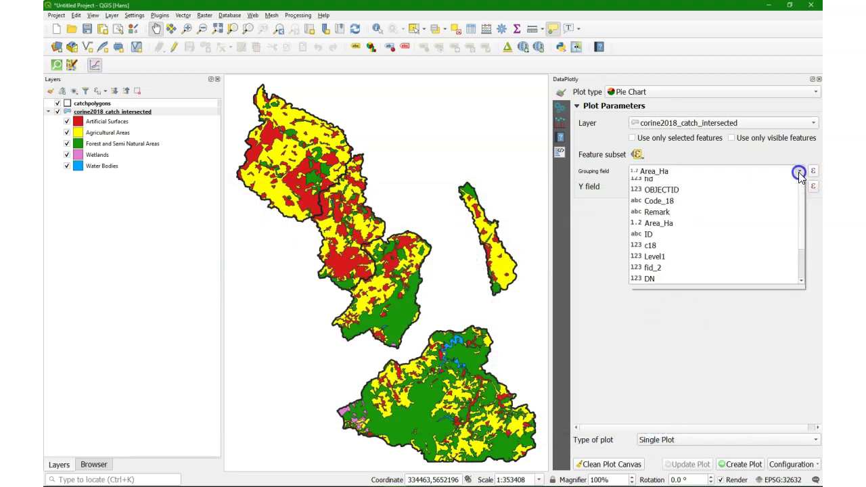
{"action": "scroll", "coordinate": [677, 250], "scroll_direction": "down", "scroll_amount": 2}
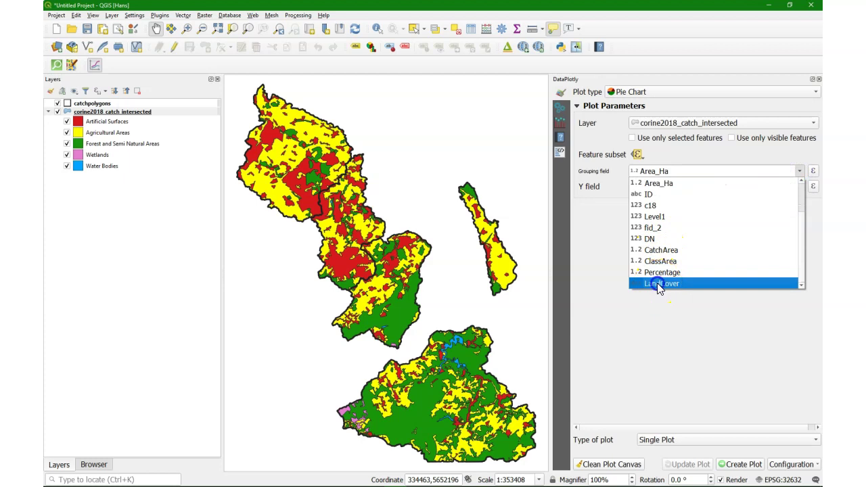
{"action": "left_click", "coordinate": [657, 283]}
{"action": "left_click", "coordinate": [800, 187]}
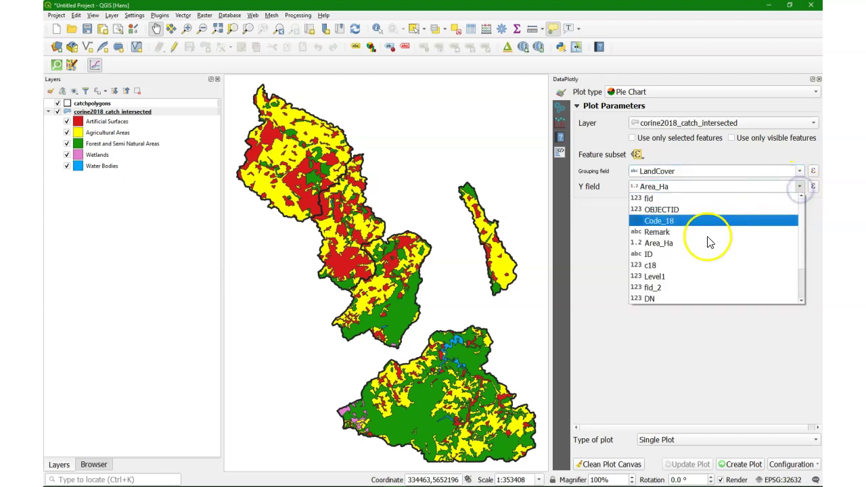
{"action": "scroll", "coordinate": [704, 250], "scroll_direction": "down", "scroll_amount": 2}
{"action": "left_click", "coordinate": [667, 288]}
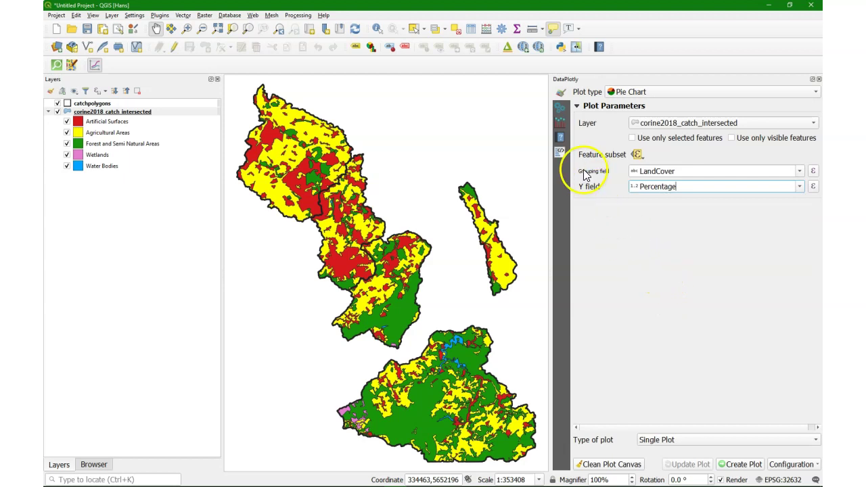
{"action": "left_click", "coordinate": [560, 109]}
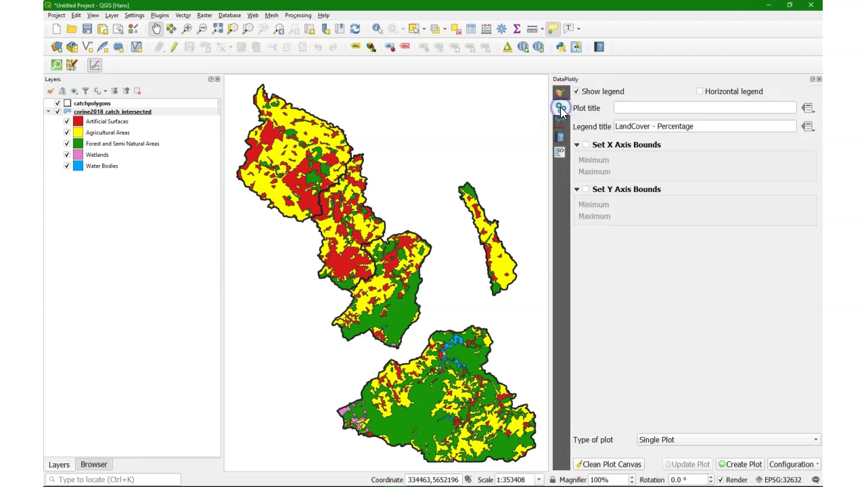
- Title the plot 'Land Cover Distribution Subcatchment 0' with a horizontal legend titled 'Land Cover'
{"action": "left_click", "coordinate": [739, 106]}
{"action": "type", "text": "Land Cover Distribution Subcatchment 0"}
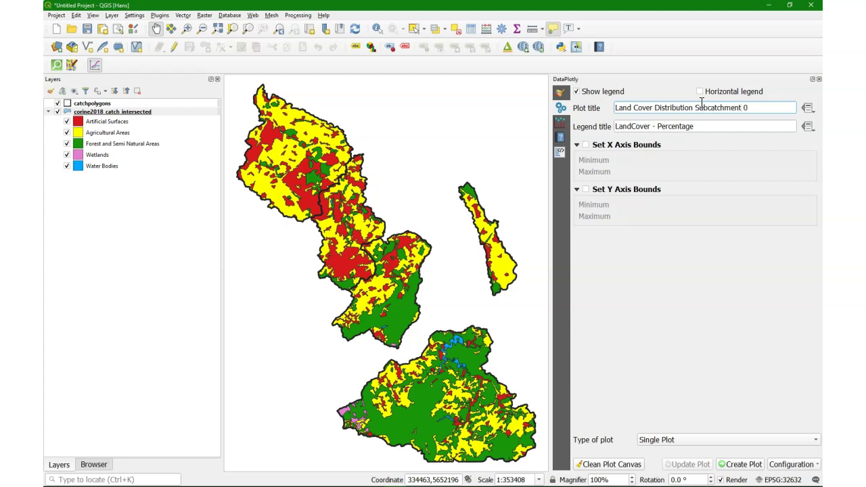
{"action": "left_click", "coordinate": [700, 93]}
{"action": "left_click_drag", "start_coordinate": [703, 123], "coordinate": [604, 115]}
{"action": "type", "text": "Land Cover"}
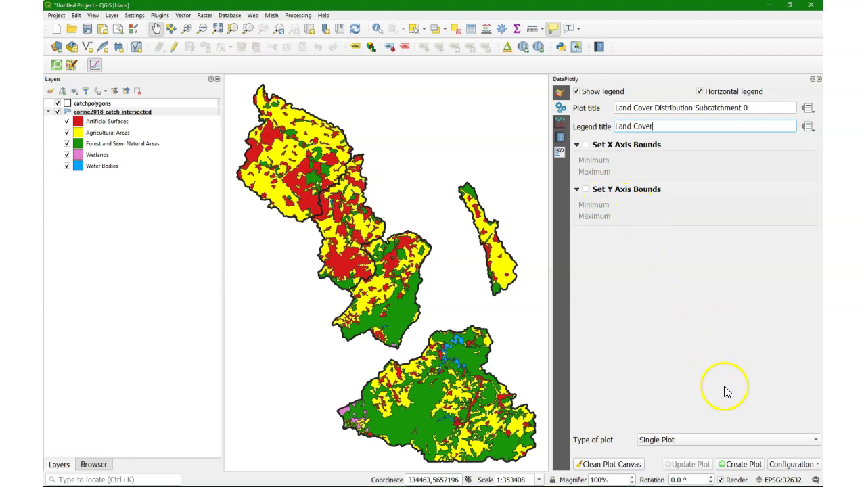
- Generate the pie chart, move its legend up beneath the pie, and close the panel
{"action": "left_click", "coordinate": [744, 466]}
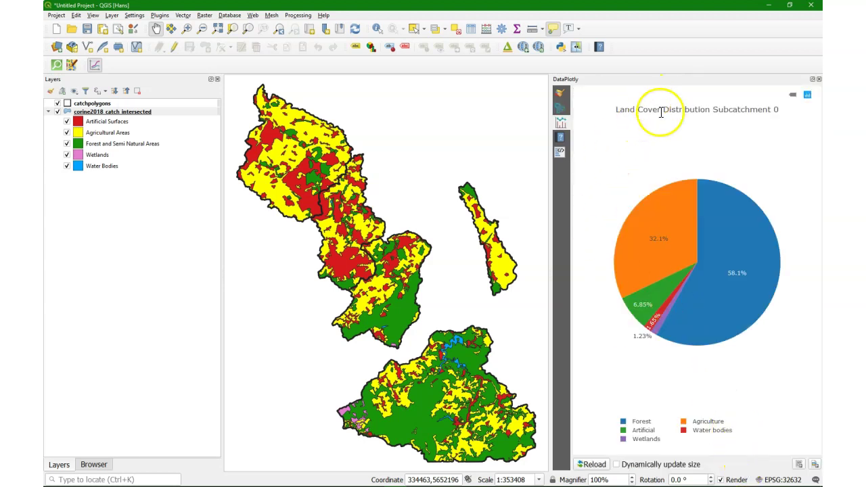
{"action": "left_click_drag", "start_coordinate": [638, 429], "coordinate": [661, 373]}
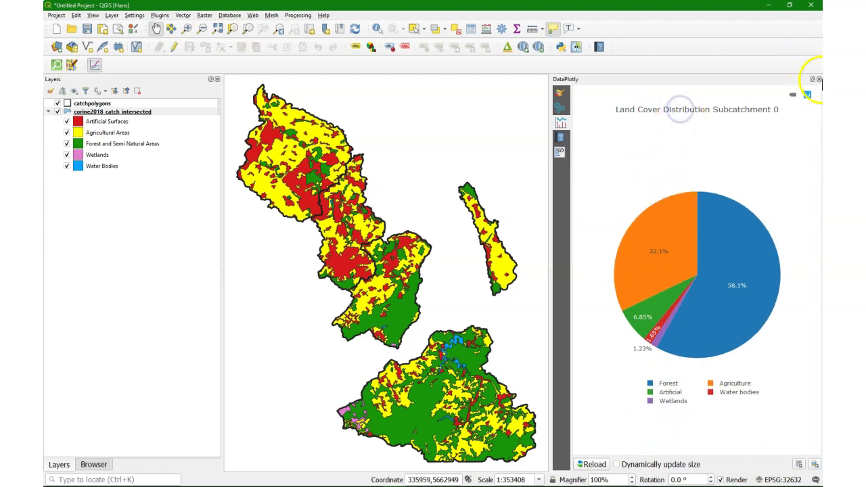
{"action": "left_click", "coordinate": [819, 79]}
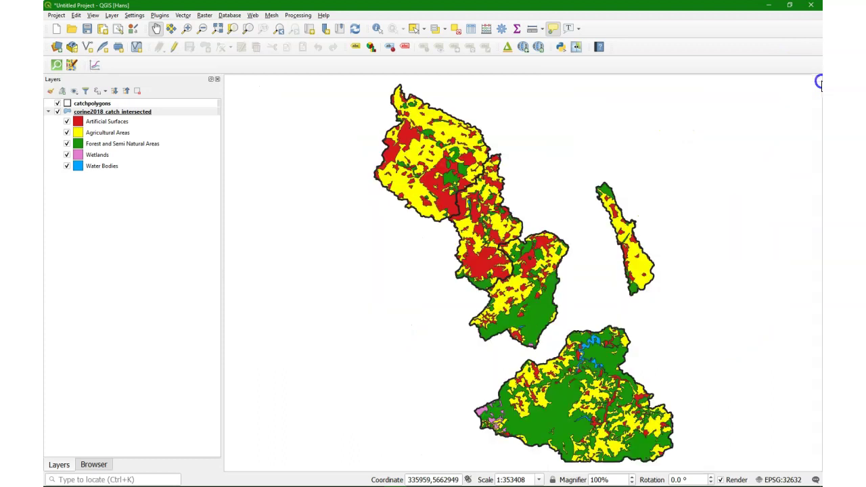
- Create a new print layout titled 'Land Cover Atlas' from the Project menu
{"action": "left_click", "coordinate": [58, 19]}
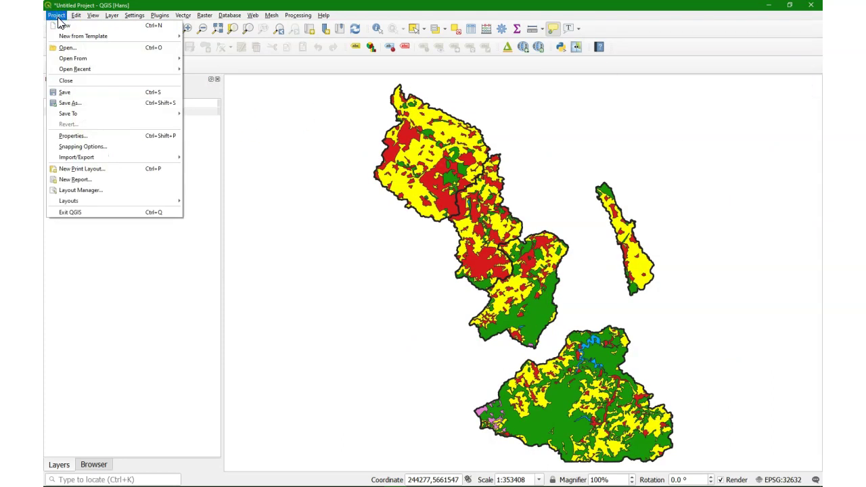
{"action": "left_click", "coordinate": [82, 169]}
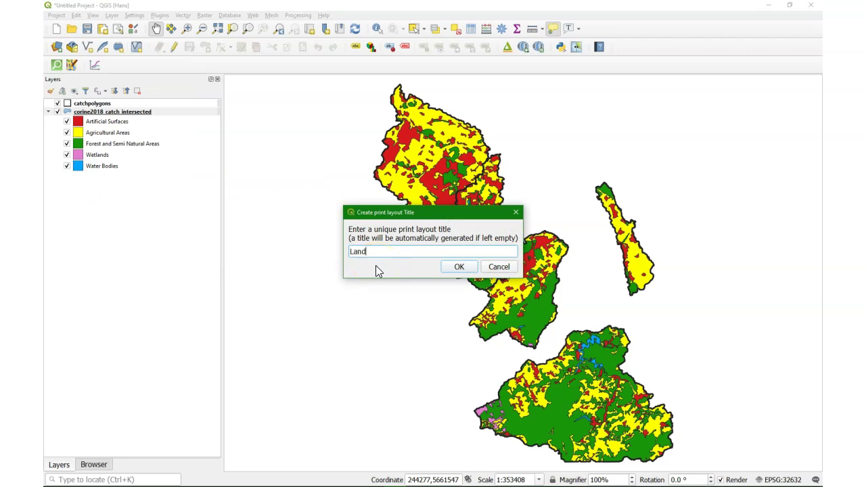
{"action": "type", "text": "Land Cover Atlas"}
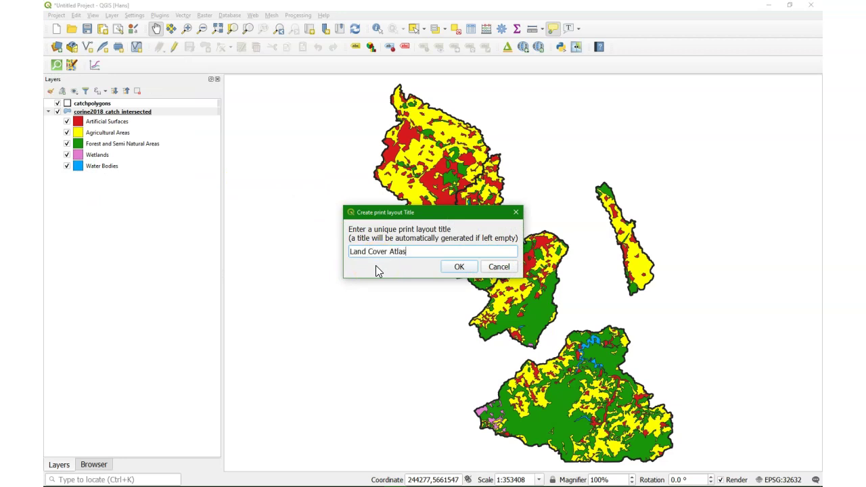
{"action": "left_click", "coordinate": [459, 267]}
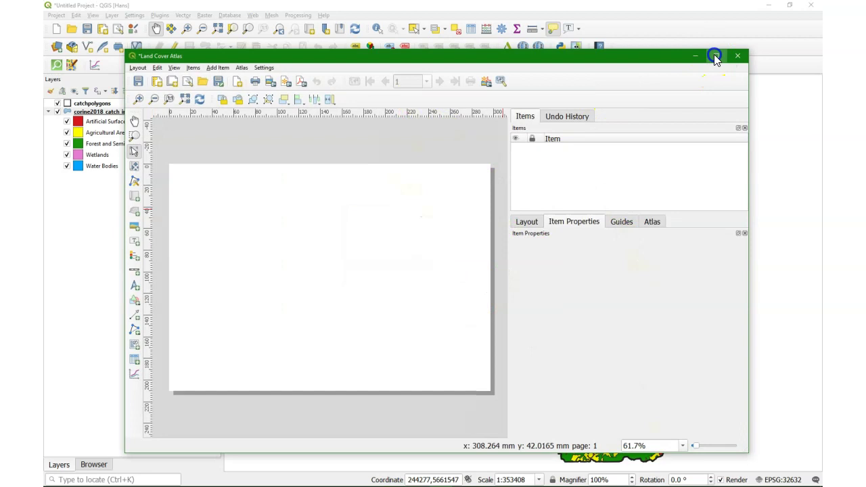
- Maximise the layout window, zoom into the page, and draw a map frame on its left side
{"action": "left_click", "coordinate": [715, 57]}
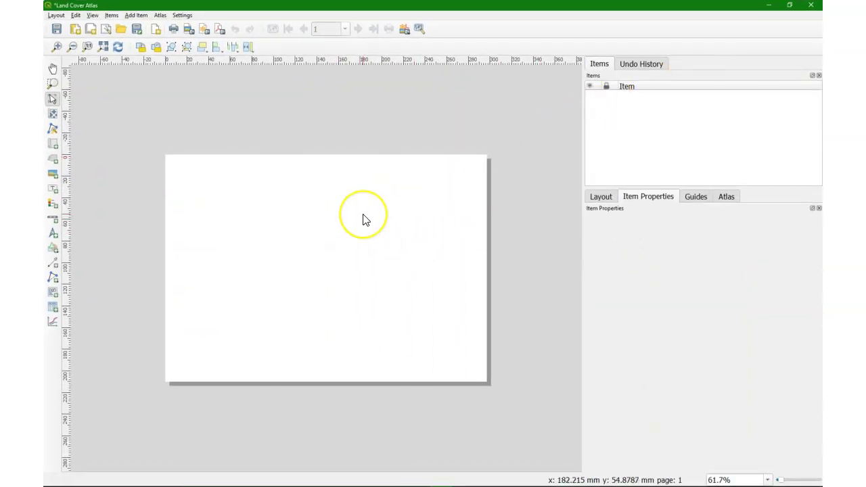
{"action": "scroll", "coordinate": [363, 219], "scroll_direction": "up", "scroll_amount": 3}
{"action": "scroll", "coordinate": [363, 218], "scroll_direction": "up", "scroll_amount": 2}
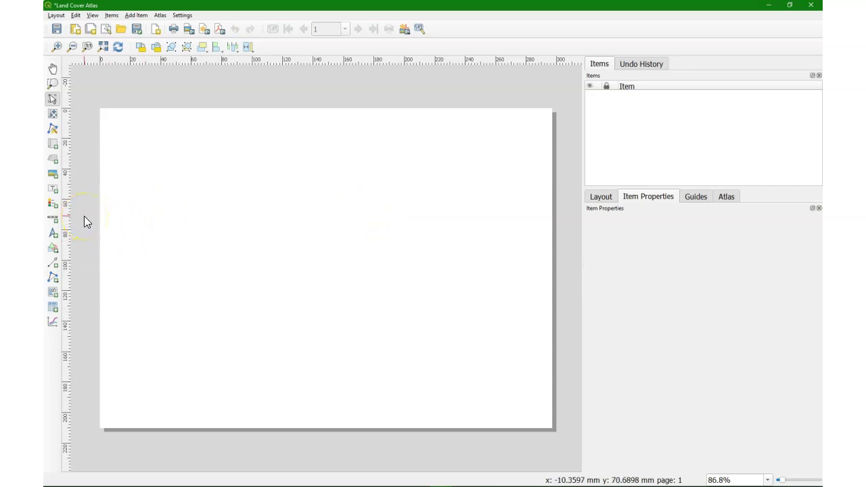
{"action": "left_click", "coordinate": [52, 141]}
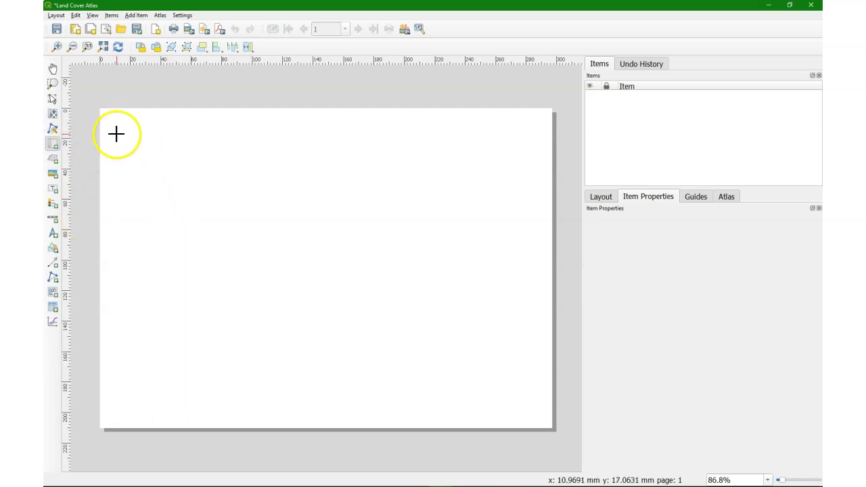
{"action": "left_click_drag", "start_coordinate": [119, 142], "coordinate": [390, 379]}
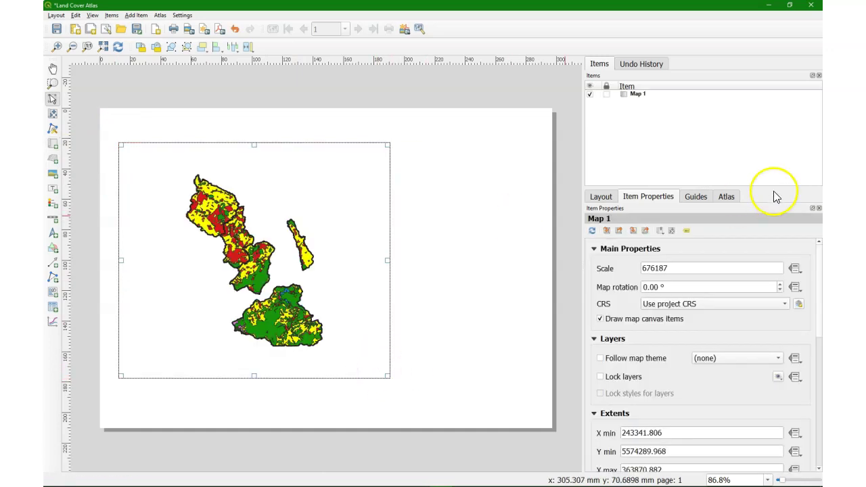
- Enable atlas generation with catchpolygons as coverage layer and DN as the page name
{"action": "left_click", "coordinate": [727, 197]}
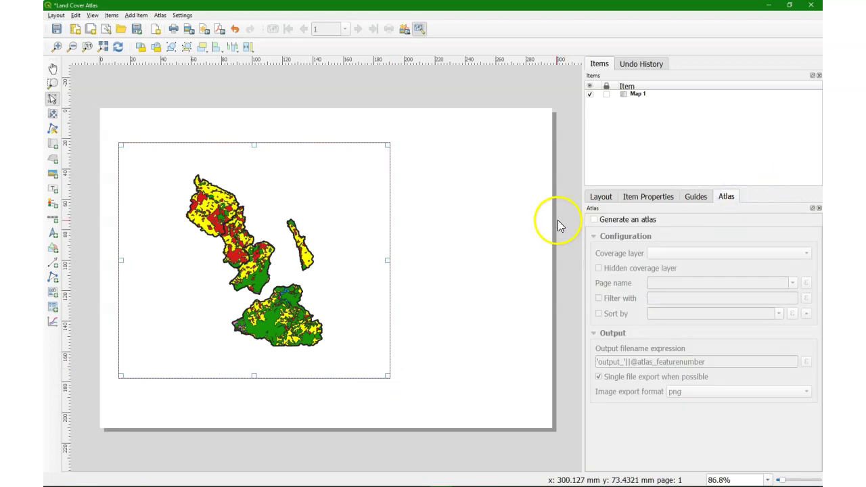
{"action": "left_click", "coordinate": [594, 220]}
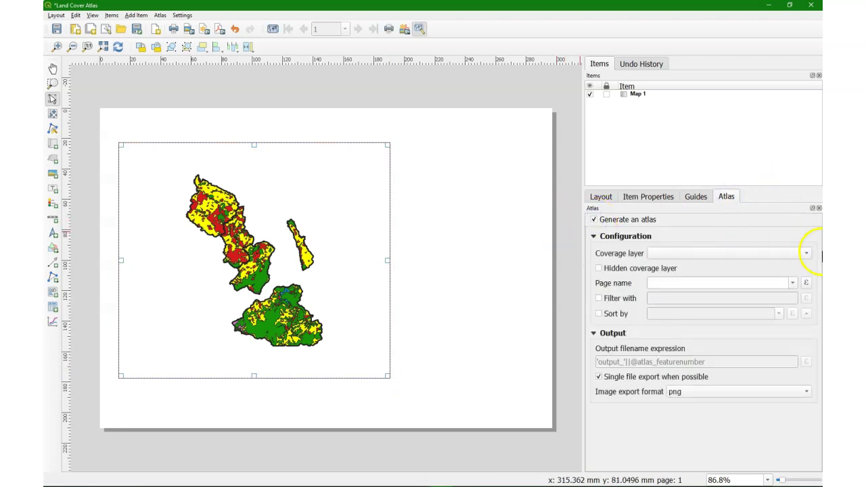
{"action": "left_click", "coordinate": [805, 253]}
{"action": "left_click", "coordinate": [692, 255]}
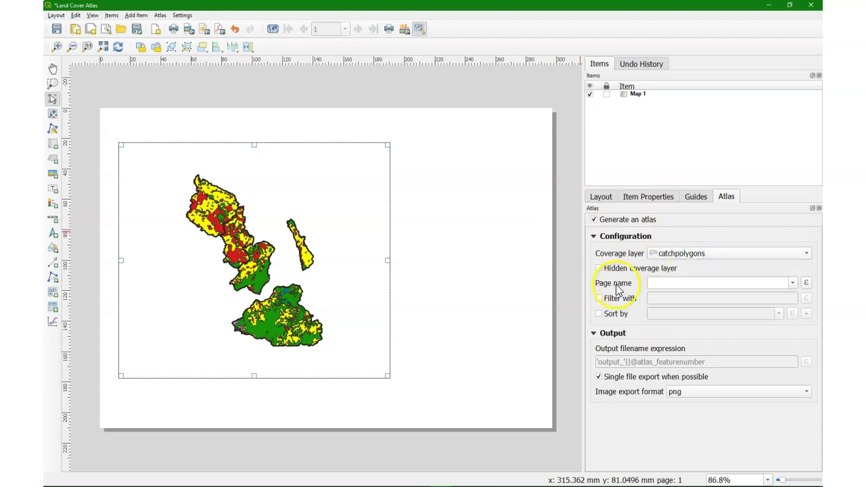
{"action": "left_click", "coordinate": [793, 283]}
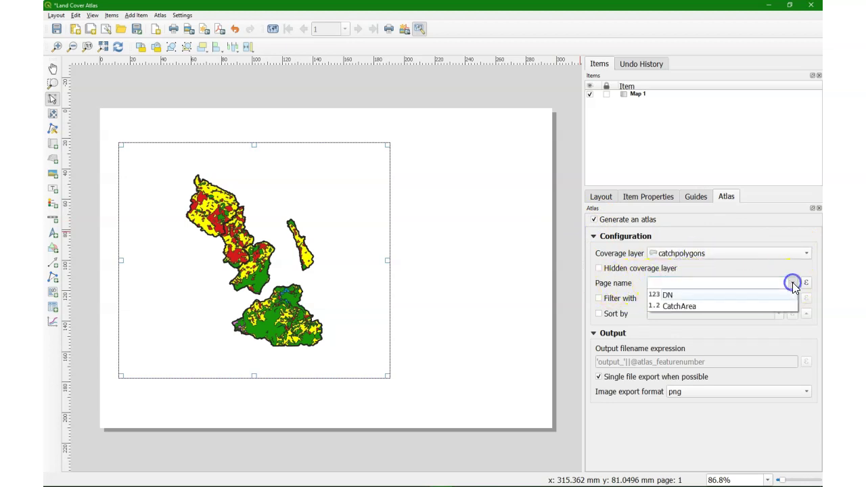
{"action": "left_click", "coordinate": [669, 295]}
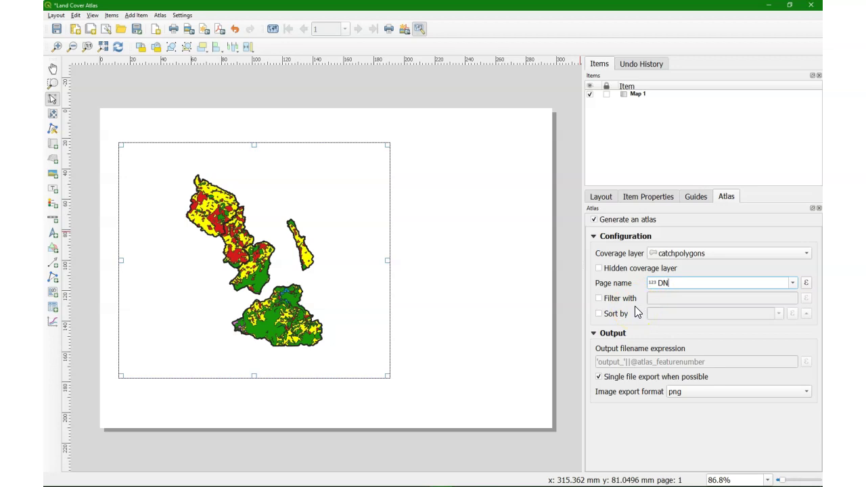
{"action": "left_click", "coordinate": [630, 197]}
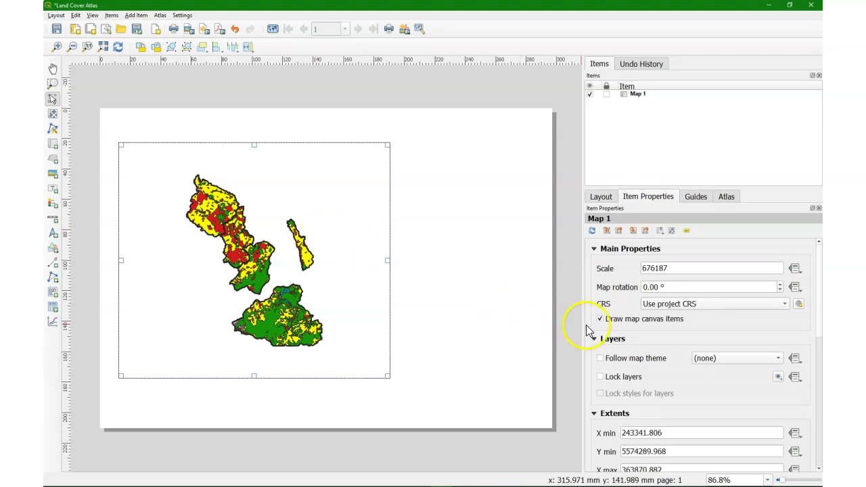
- Make Map 1 atlas-controlled with a 10% margin and preview the atlas through page 5
{"action": "left_click_drag", "start_coordinate": [819, 305], "coordinate": [814, 348]}
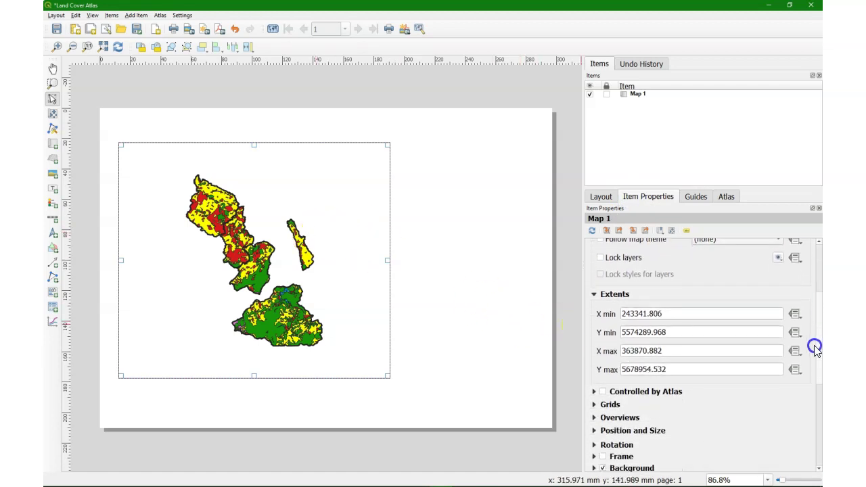
{"action": "left_click", "coordinate": [603, 392]}
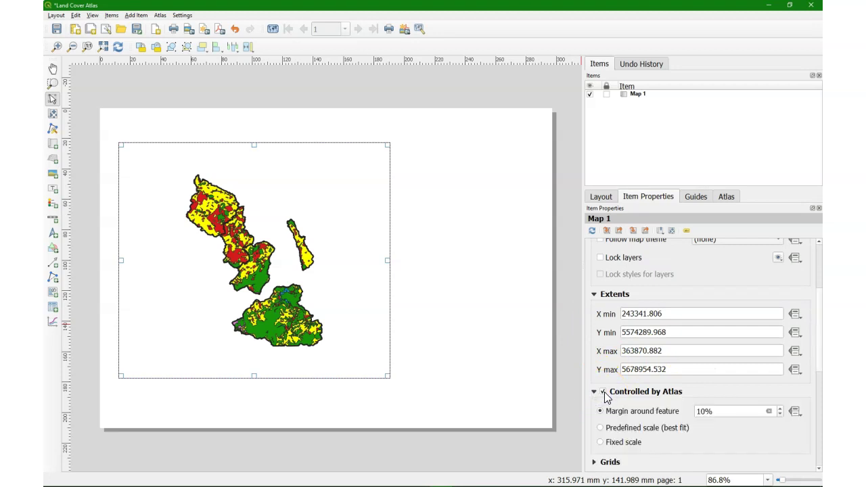
{"action": "left_click", "coordinate": [273, 29]}
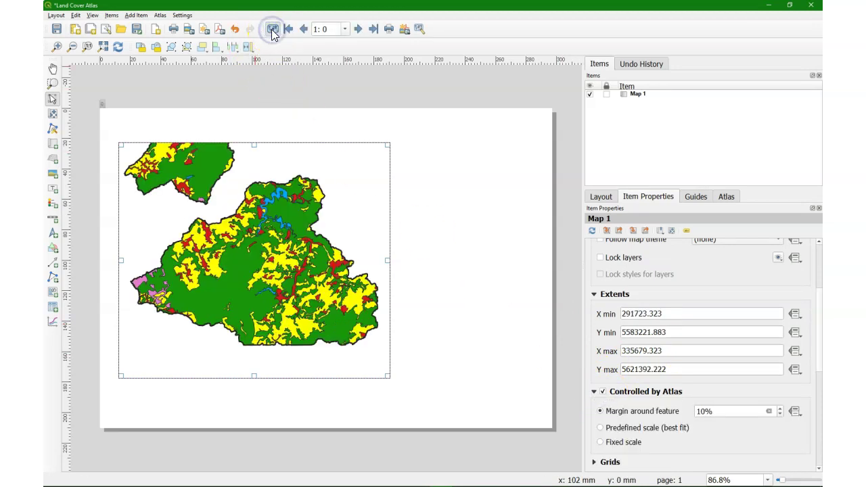
{"action": "left_click", "coordinate": [358, 29]}
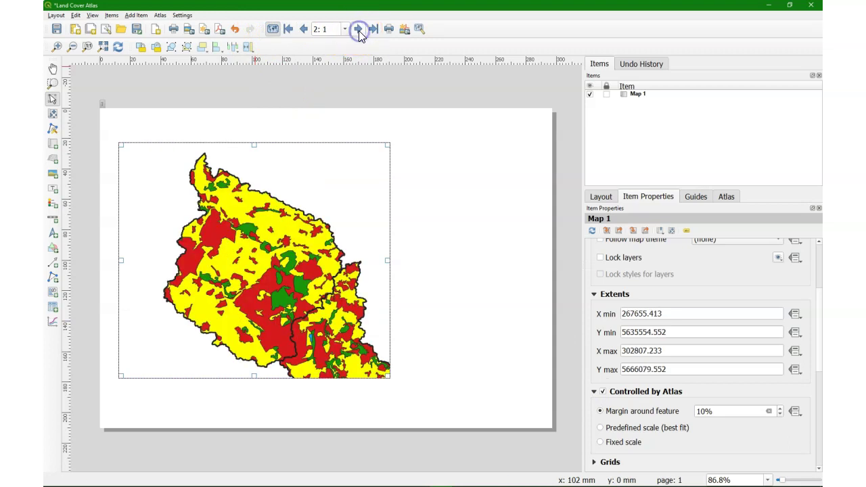
{"action": "left_click", "coordinate": [358, 29]}
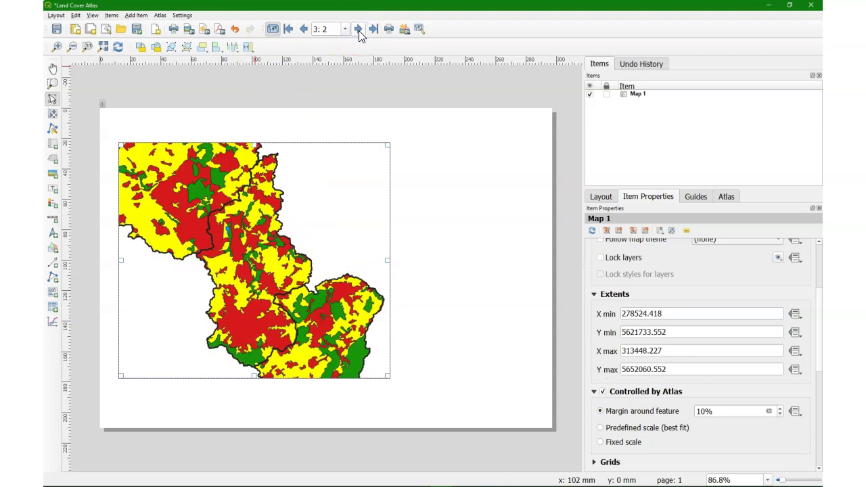
{"action": "left_click", "coordinate": [358, 30]}
{"action": "left_click", "coordinate": [358, 29]}
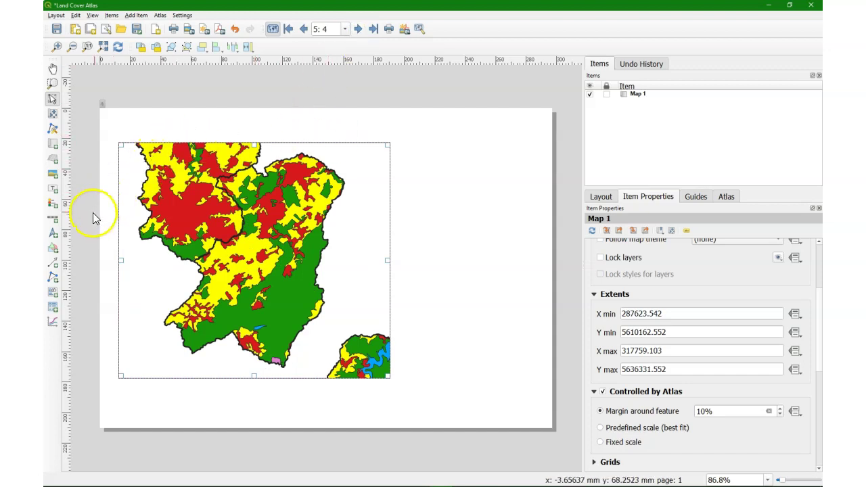
{"action": "left_click", "coordinate": [53, 322]}
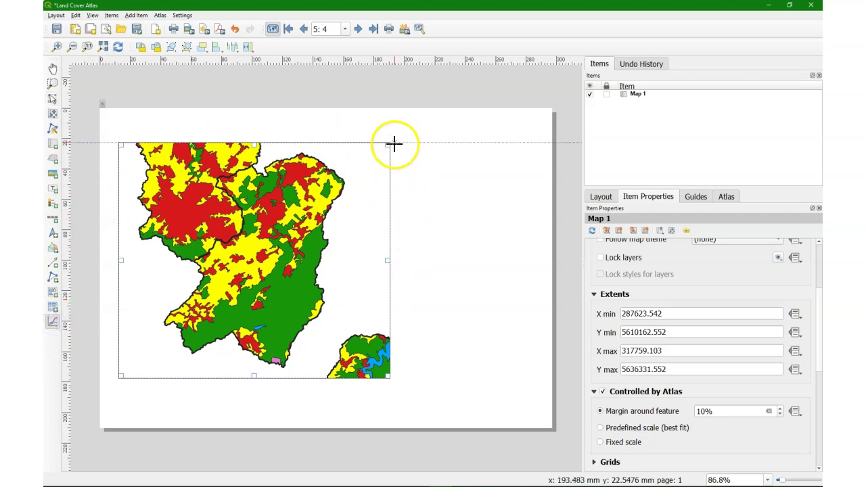
- Draw a plot item at the page's upper right as a Pie Chart of corine2018_catch_intersected
{"action": "left_click_drag", "start_coordinate": [394, 143], "coordinate": [544, 255]}
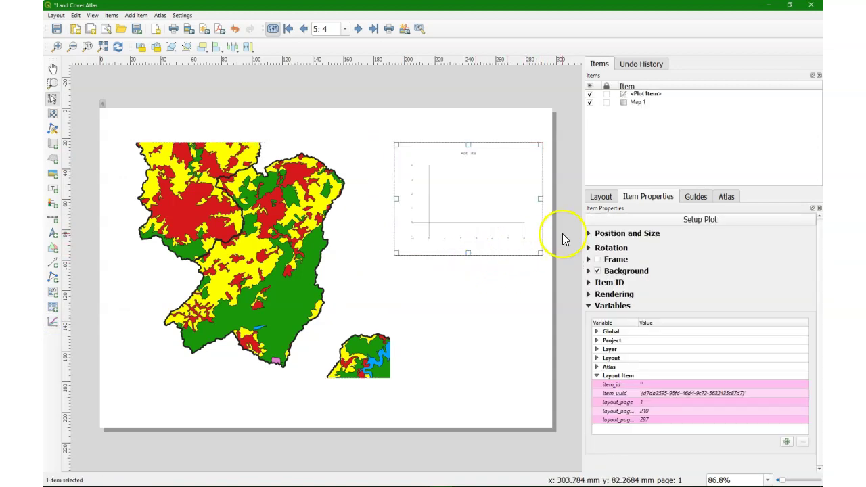
{"action": "left_click", "coordinate": [664, 223]}
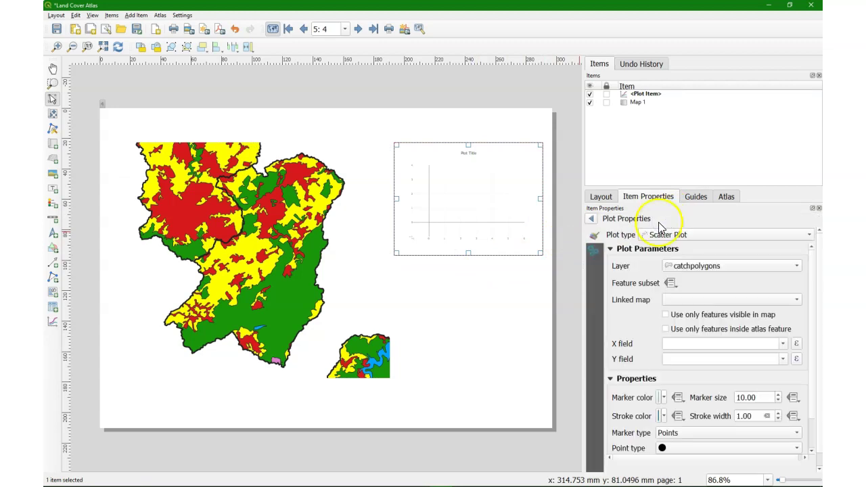
{"action": "left_click", "coordinate": [687, 235]}
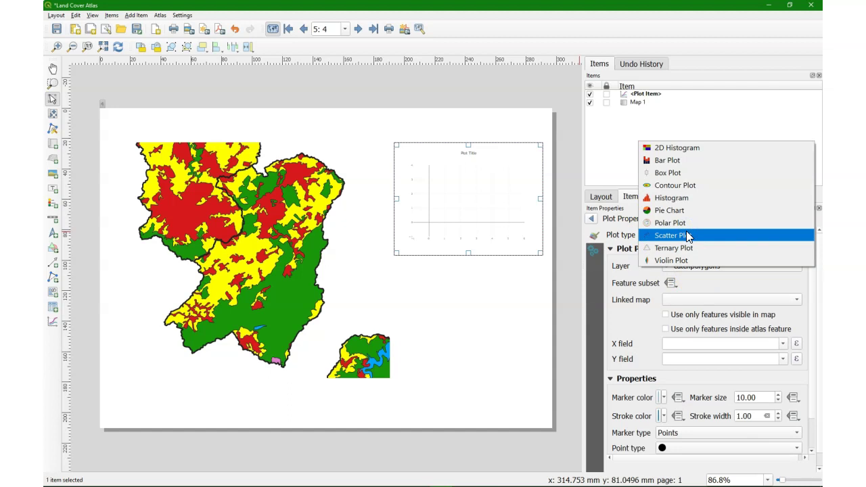
{"action": "left_click", "coordinate": [673, 211]}
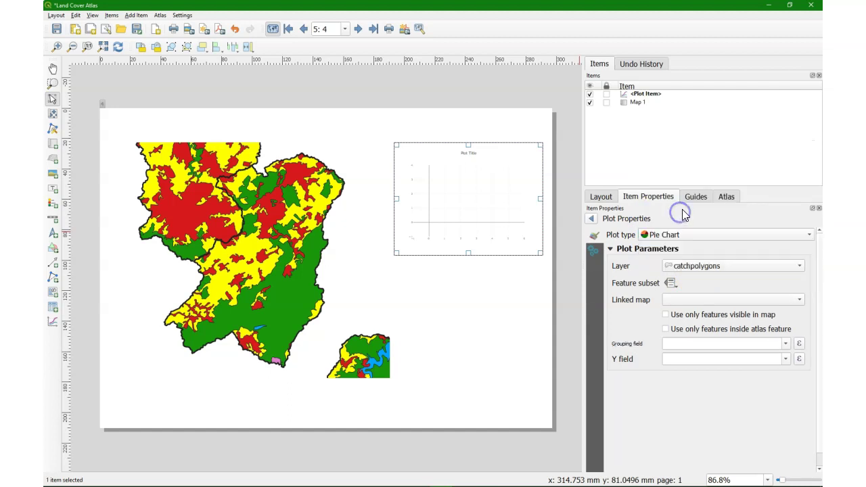
{"action": "left_click", "coordinate": [687, 267]}
{"action": "left_click", "coordinate": [687, 278]}
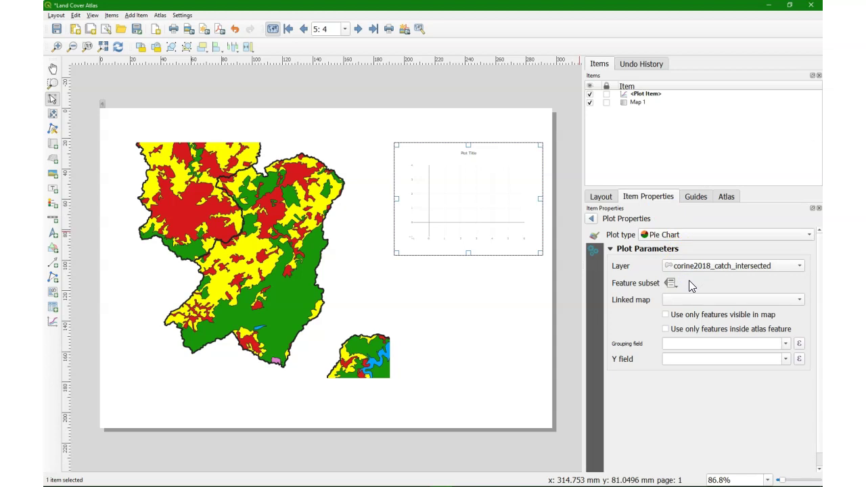
{"action": "left_click", "coordinate": [671, 285]}
{"action": "left_click", "coordinate": [671, 285]}
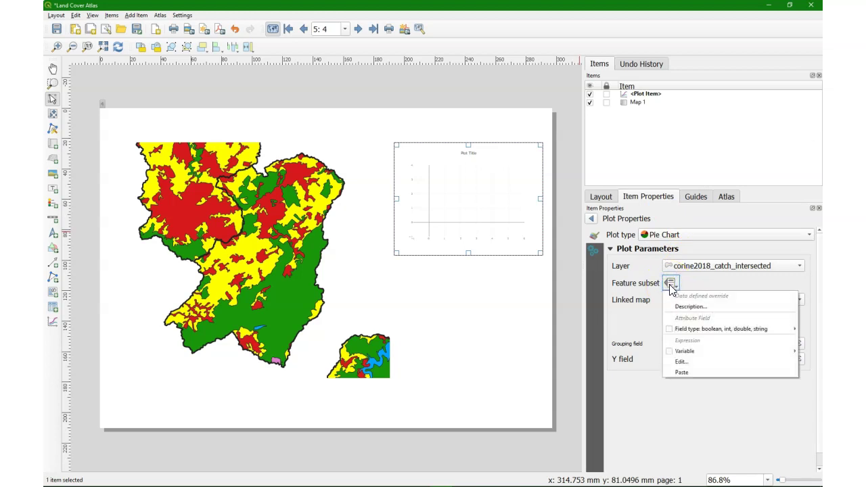
{"action": "left_click", "coordinate": [691, 363]}
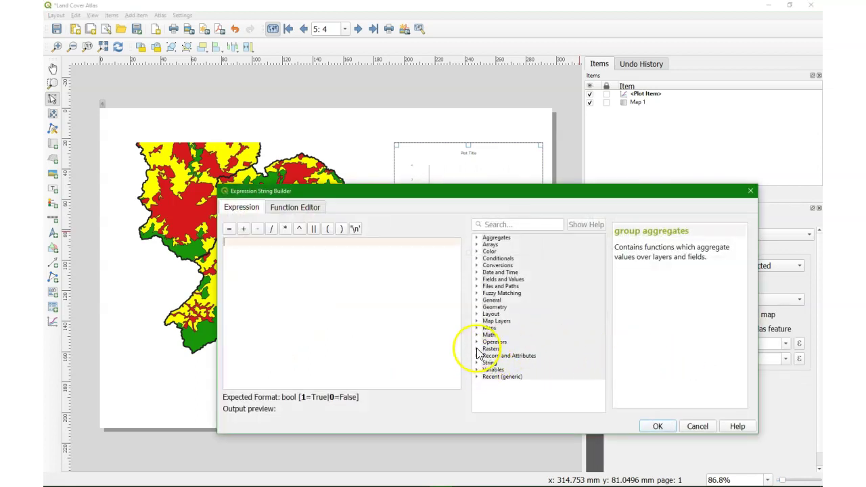
{"action": "left_click", "coordinate": [477, 279]}
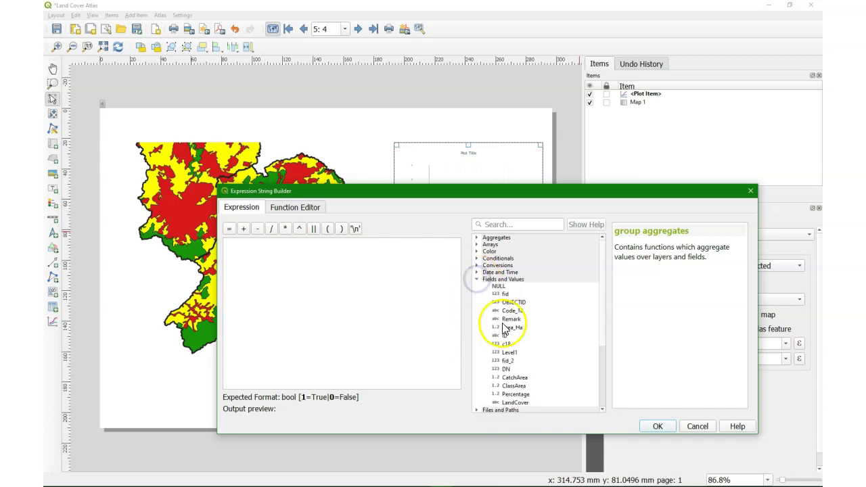
{"action": "double_click", "coordinate": [506, 370]}
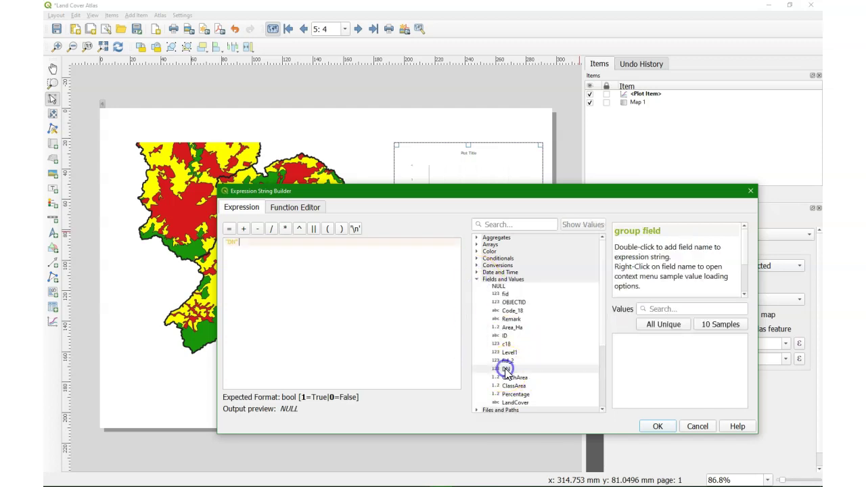
{"action": "left_click", "coordinate": [229, 230]}
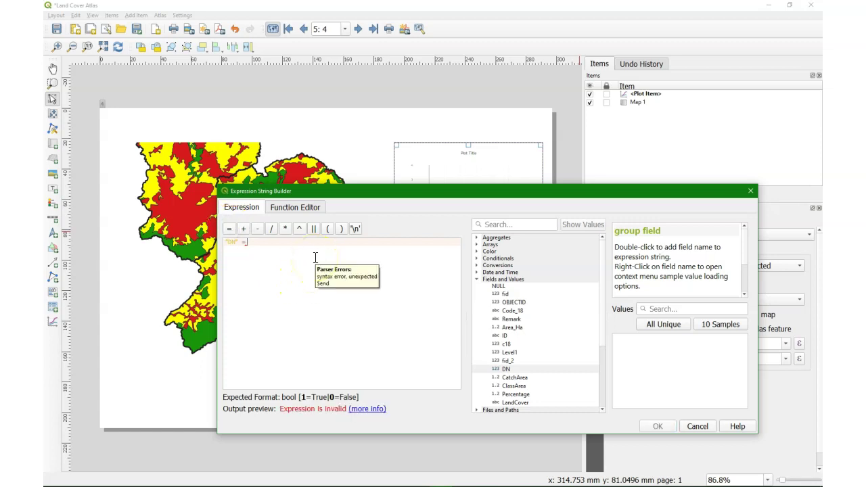
{"action": "type", "text": "@"}
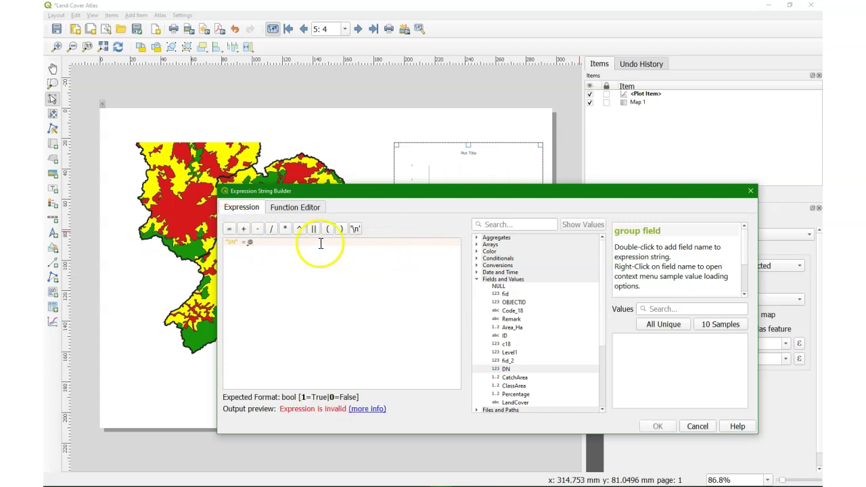
{"action": "type", "text": "a"}
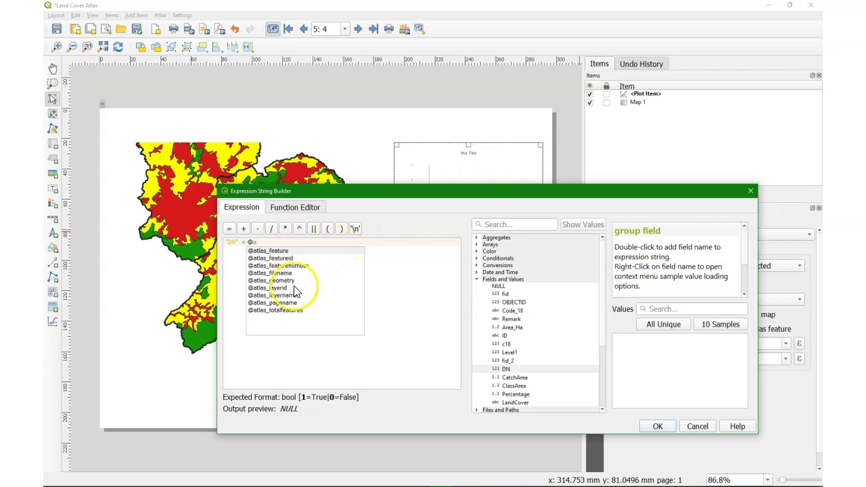
{"action": "left_click", "coordinate": [288, 303]}
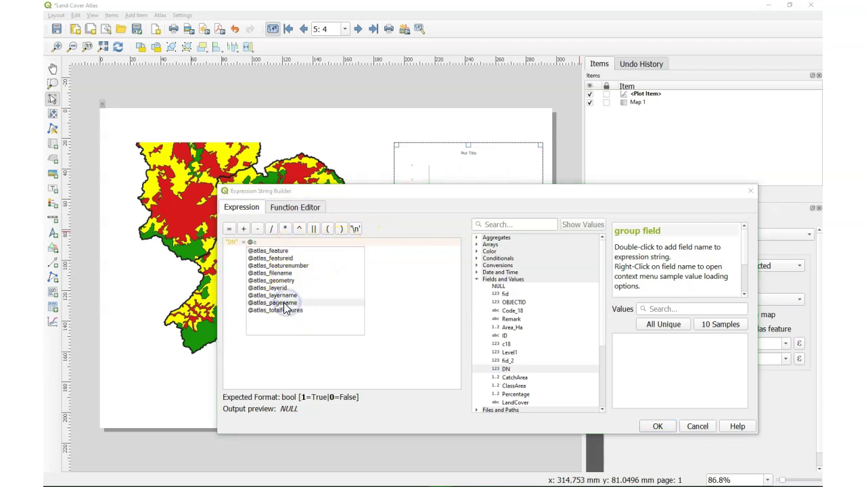
{"action": "double_click", "coordinate": [285, 303]}
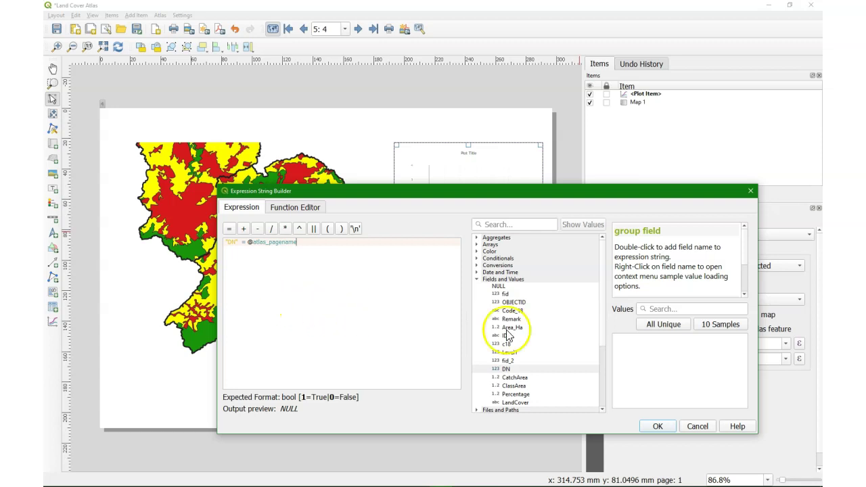
{"action": "left_click", "coordinate": [658, 427]}
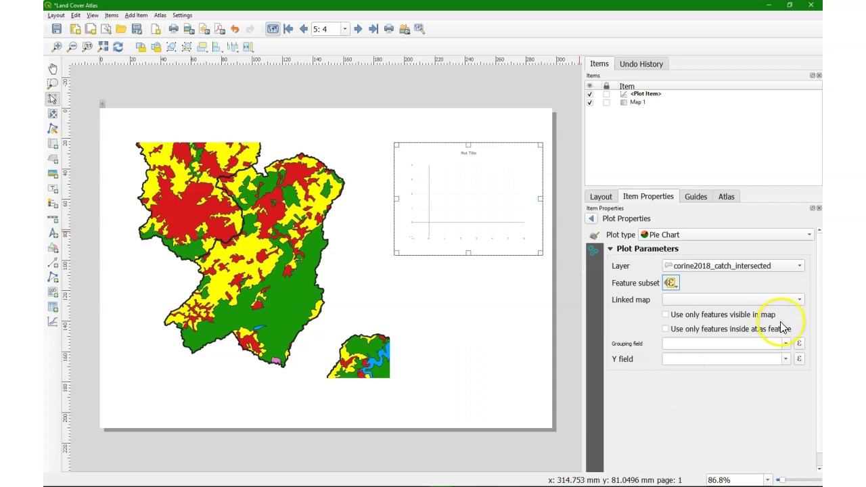
- Link the pie chart to Map 1, grouping slices by LandCover and sizing them by Percentage
{"action": "left_click", "coordinate": [797, 299]}
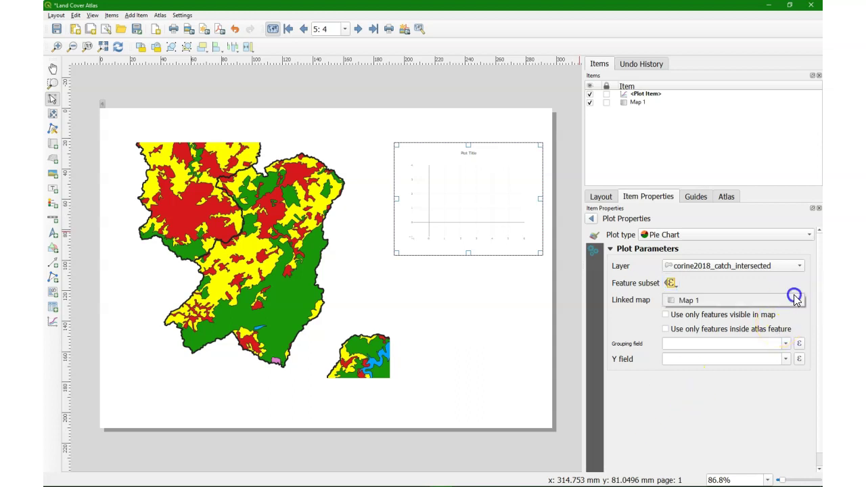
{"action": "left_click", "coordinate": [706, 303]}
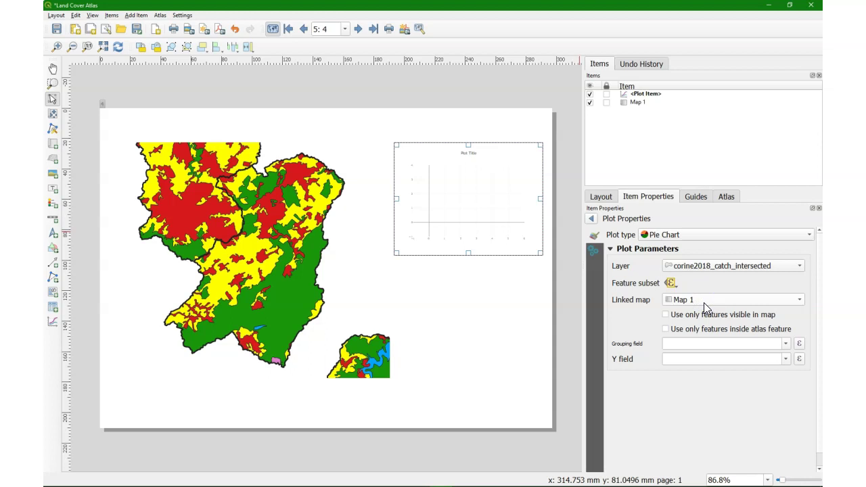
{"action": "left_click", "coordinate": [786, 344]}
{"action": "scroll", "coordinate": [718, 400], "scroll_direction": "down", "scroll_amount": 1}
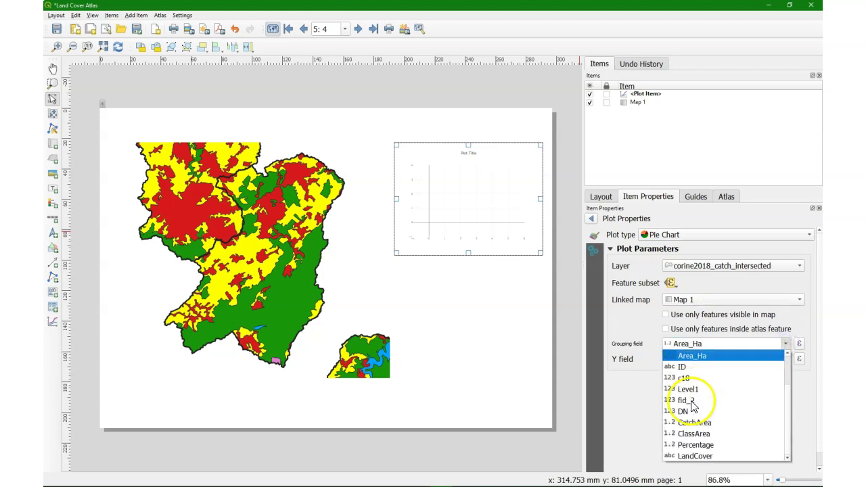
{"action": "left_click", "coordinate": [701, 455]}
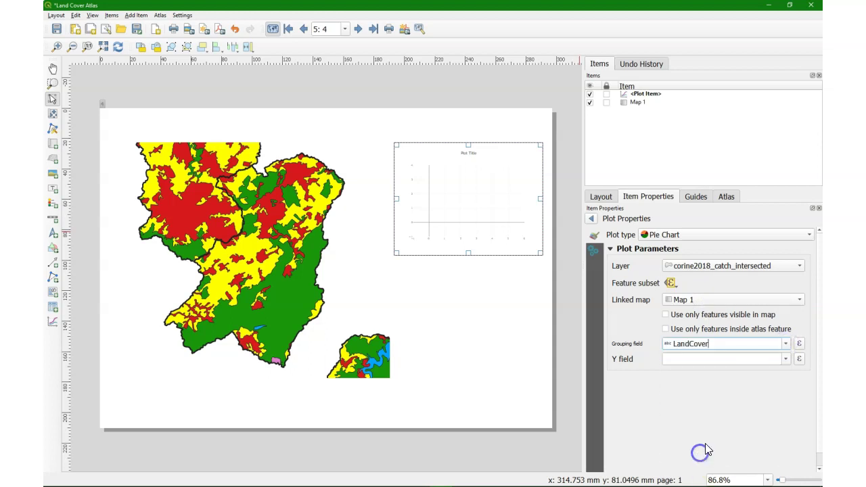
{"action": "left_click", "coordinate": [786, 359]}
{"action": "scroll", "coordinate": [785, 360], "scroll_direction": "down", "scroll_amount": 2}
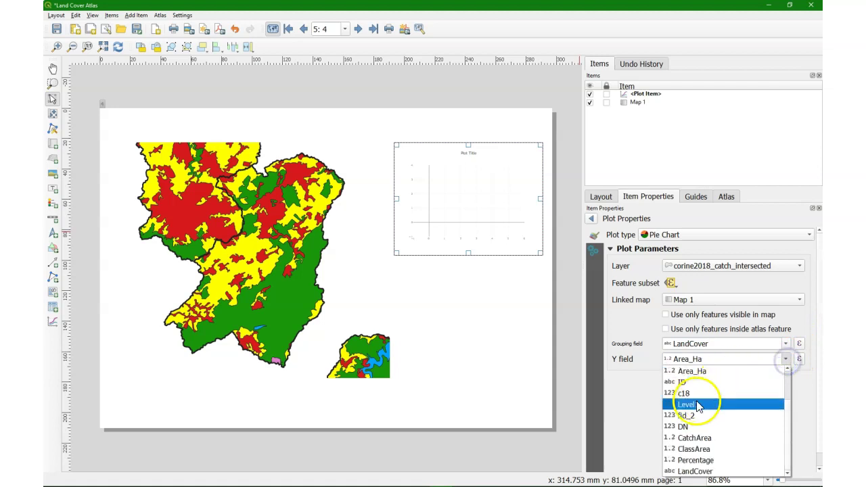
{"action": "left_click", "coordinate": [695, 461]}
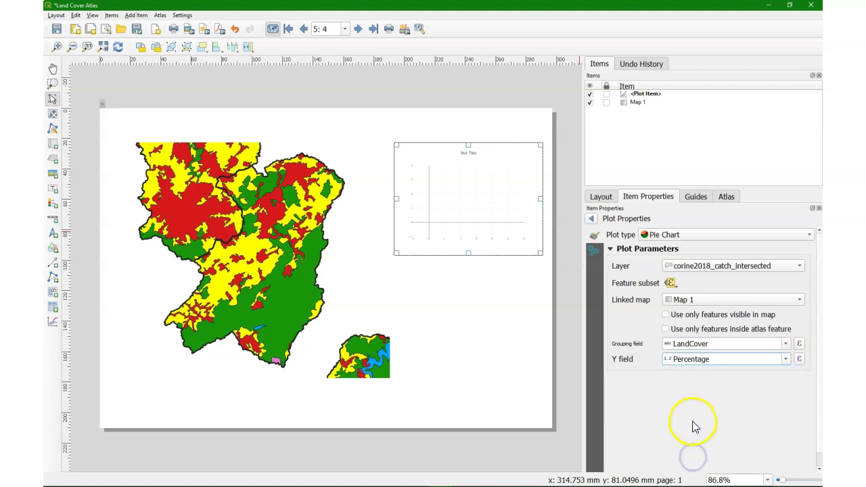
- Set the plot title to 'Land Cover Distribution' and the legend title to 'Land Cover'
{"action": "left_click", "coordinate": [595, 252]}
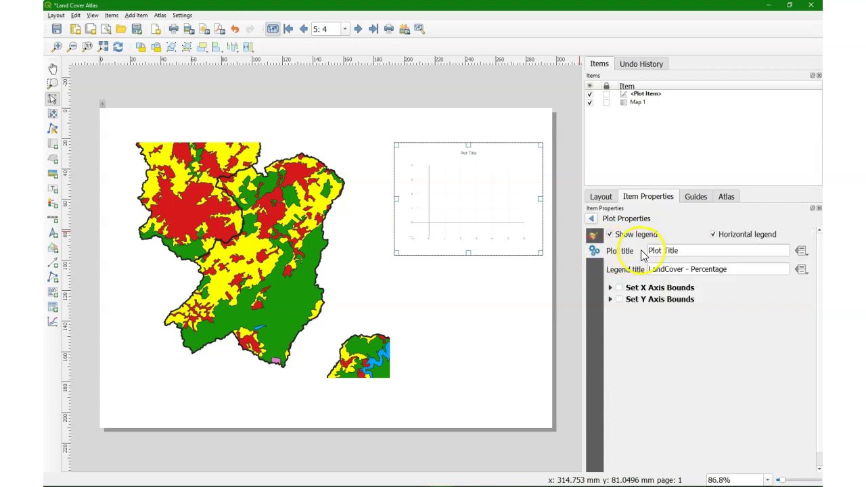
{"action": "left_click_drag", "start_coordinate": [687, 251], "coordinate": [655, 250]}
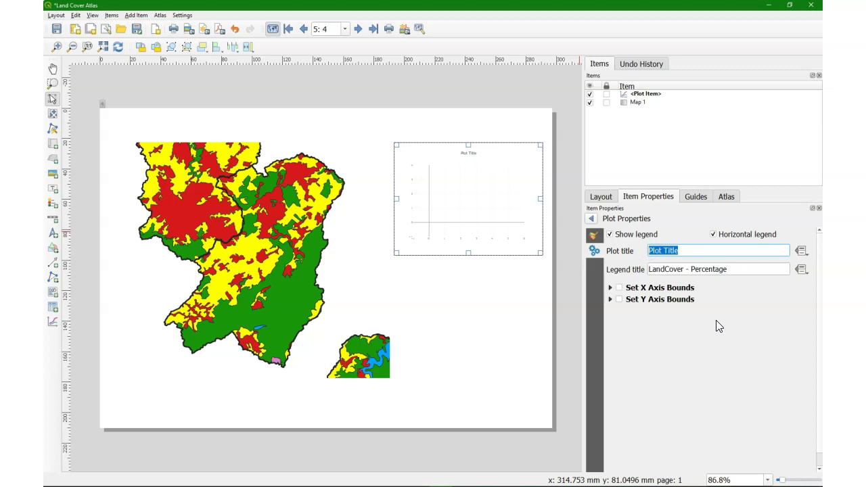
{"action": "type", "text": "Land Cover Distributi"}
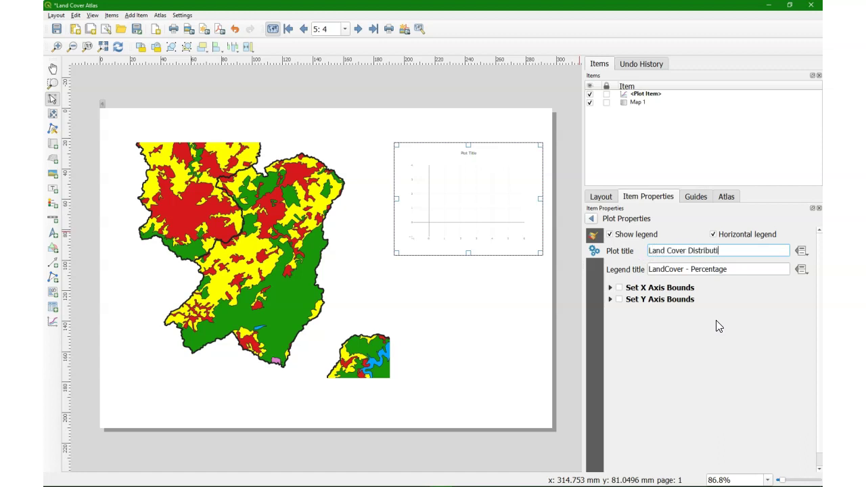
{"action": "type", "text": "on"}
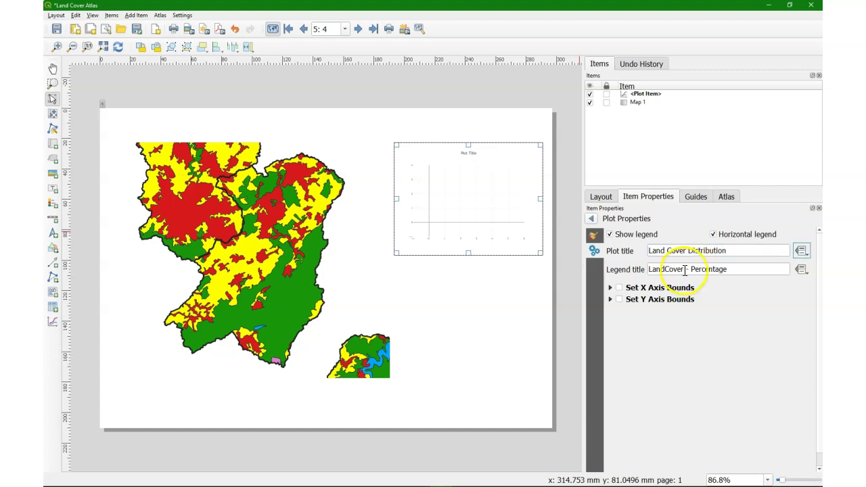
{"action": "left_click_drag", "start_coordinate": [730, 269], "coordinate": [636, 272]}
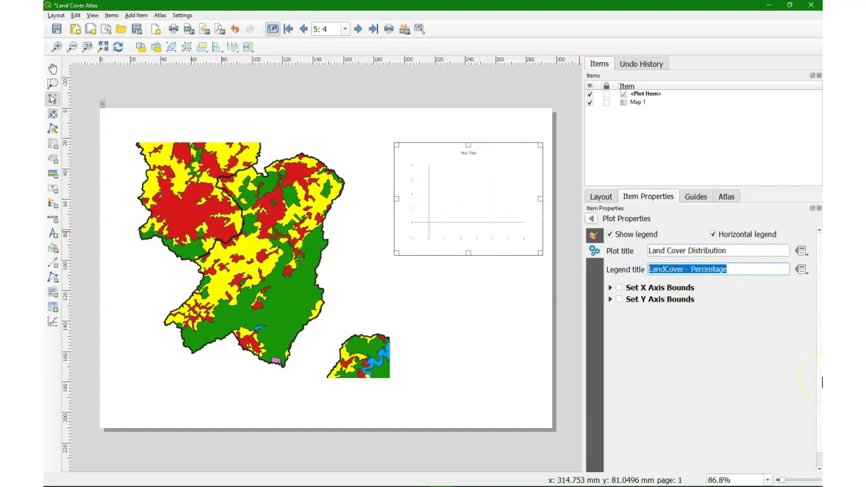
{"action": "type", "text": "Land Cover"}
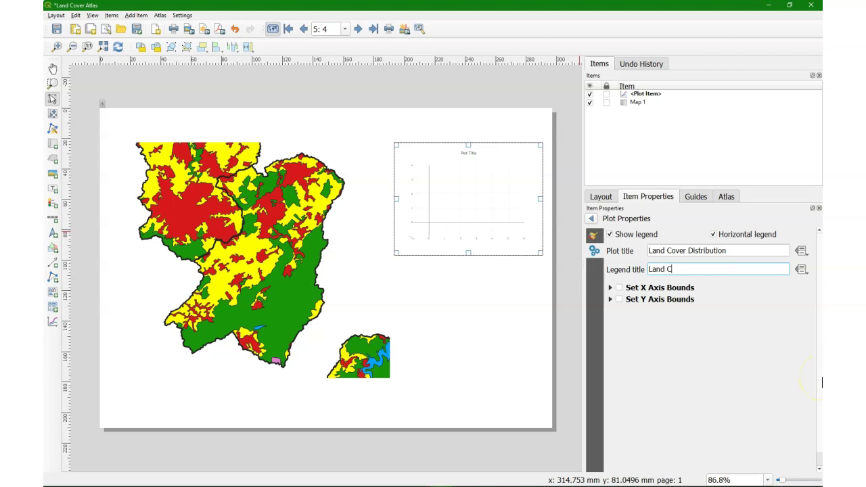
{"action": "left_click", "coordinate": [819, 338]}
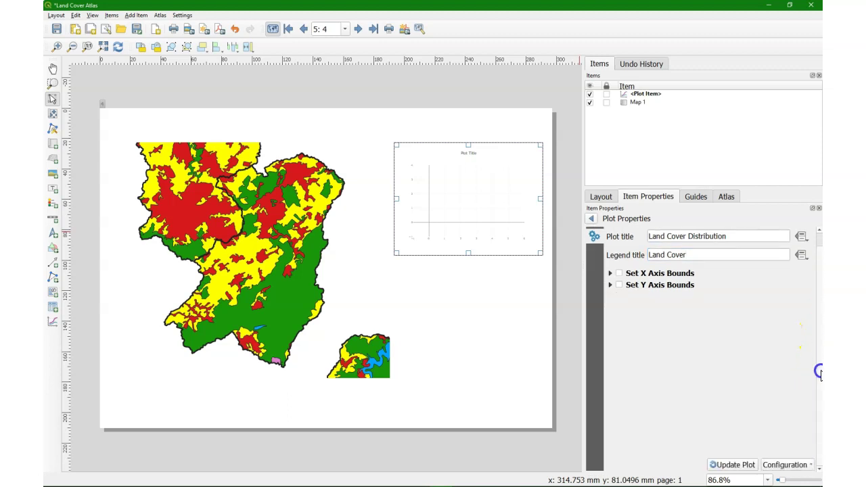
- Render the plot as a pie chart and give Map 1 a black frame border
{"action": "left_click", "coordinate": [736, 465]}
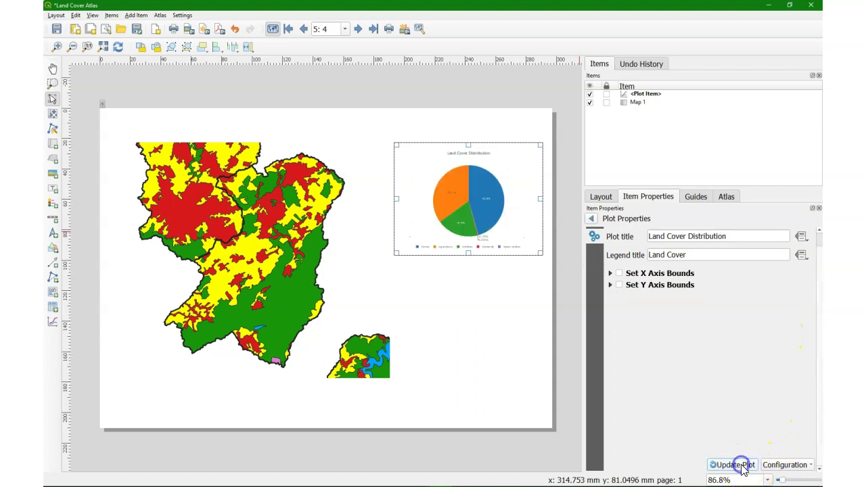
{"action": "left_click", "coordinate": [519, 325]}
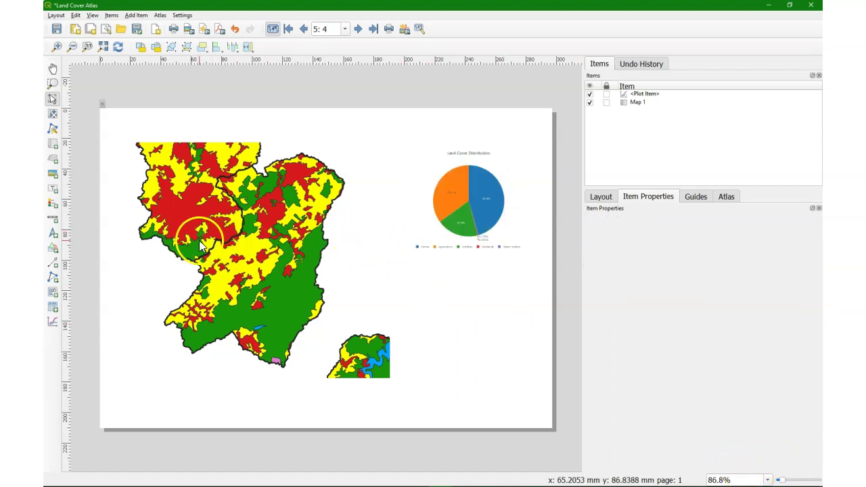
{"action": "left_click", "coordinate": [279, 214]}
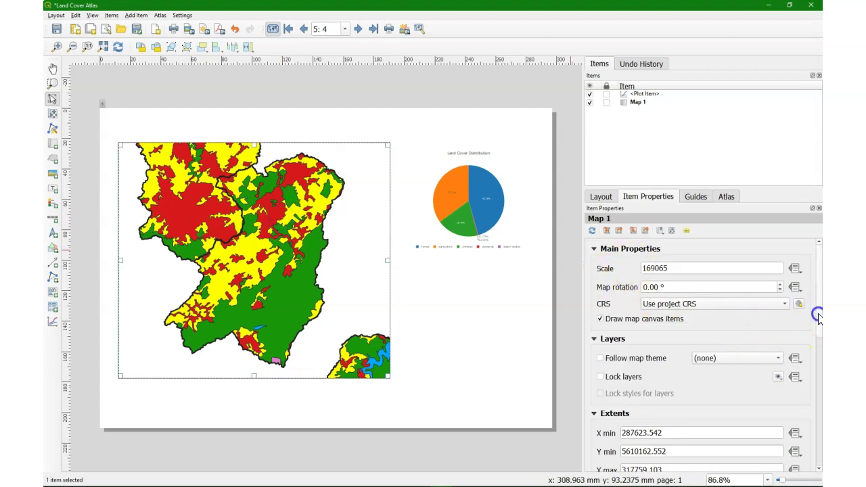
{"action": "left_click_drag", "start_coordinate": [818, 318], "coordinate": [819, 383]}
{"action": "left_click", "coordinate": [603, 408]}
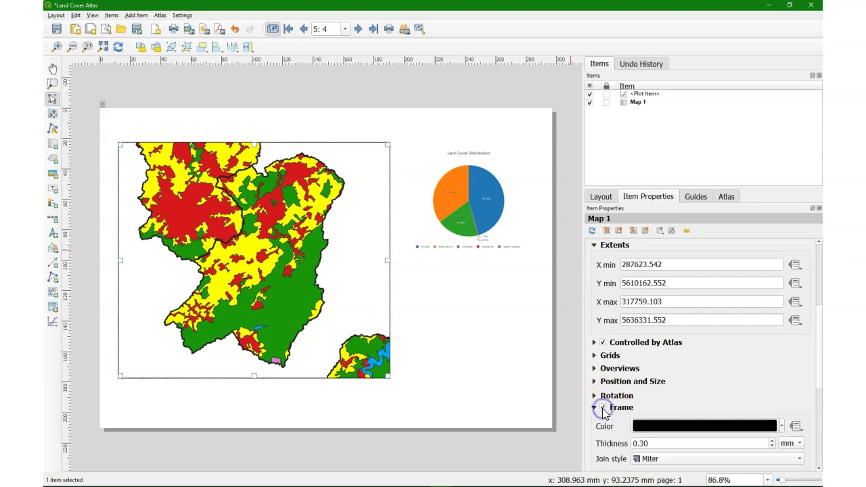
{"action": "left_click", "coordinate": [460, 178]}
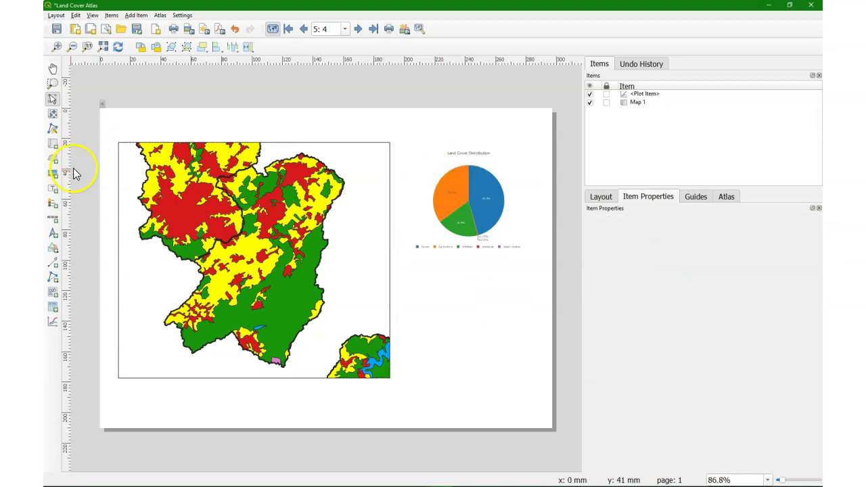
{"action": "left_click", "coordinate": [53, 189]}
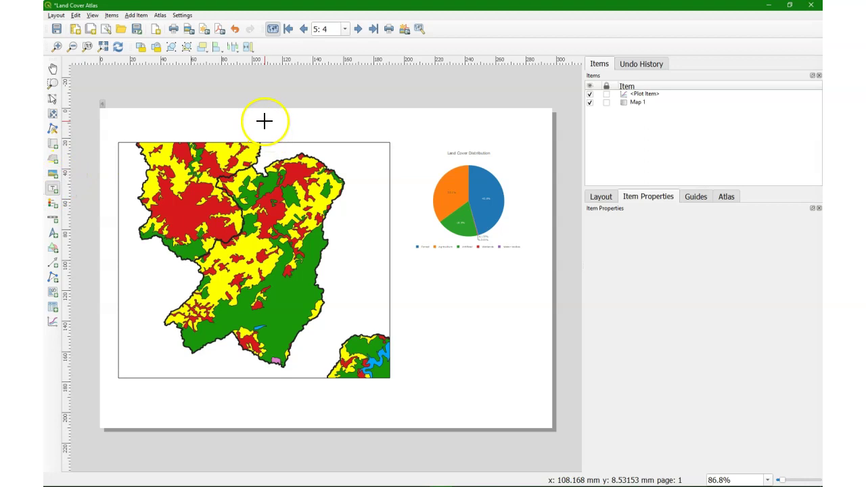
{"action": "left_click_drag", "start_coordinate": [264, 121], "coordinate": [312, 137]}
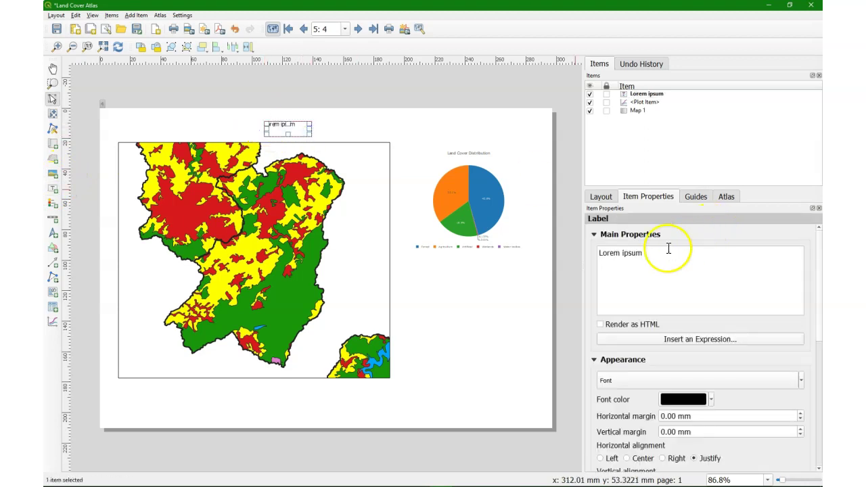
{"action": "left_click_drag", "start_coordinate": [659, 250], "coordinate": [590, 252]}
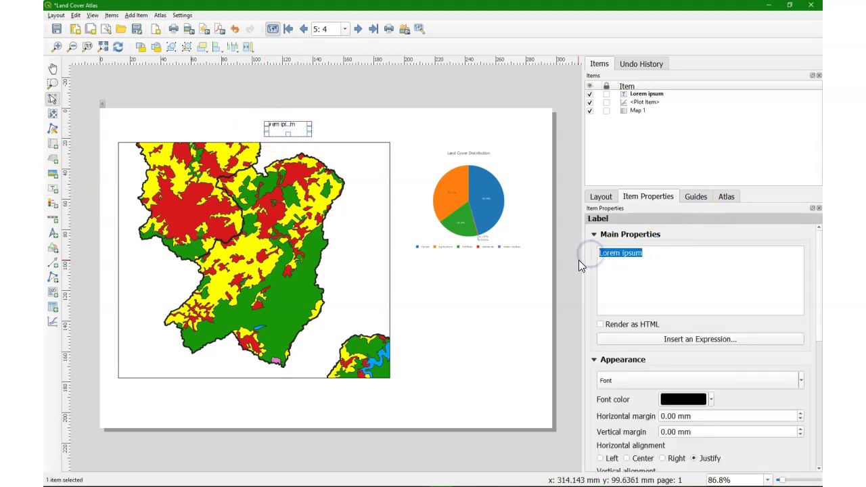
{"action": "key", "text": "Delete"}
{"action": "left_click", "coordinate": [638, 338]}
{"action": "left_click", "coordinate": [333, 270]}
{"action": "type", "text": "'Land Cover in Subcatchment"}
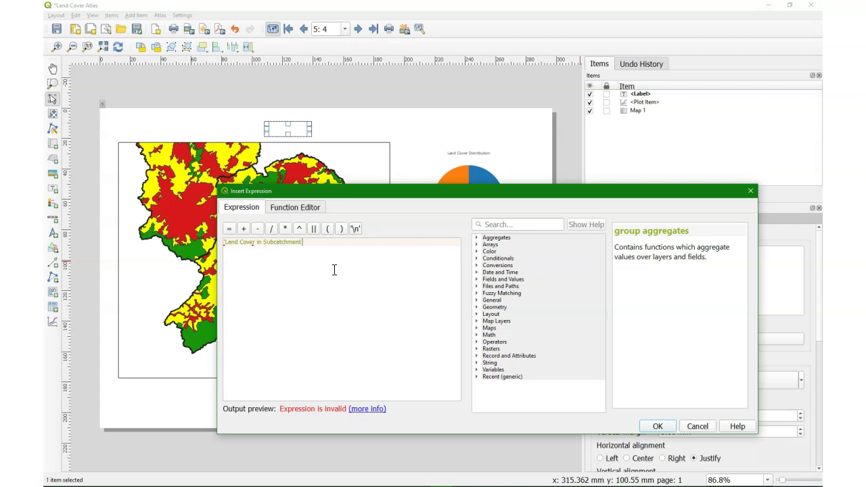
{"action": "type", "text": "'"}
{"action": "left_click", "coordinate": [314, 228]}
{"action": "type", "text": "@at"}
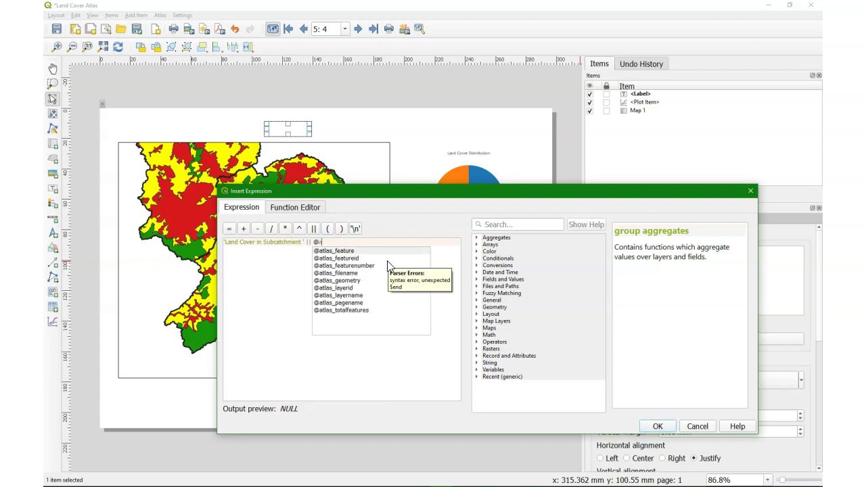
{"action": "left_click", "coordinate": [354, 302]}
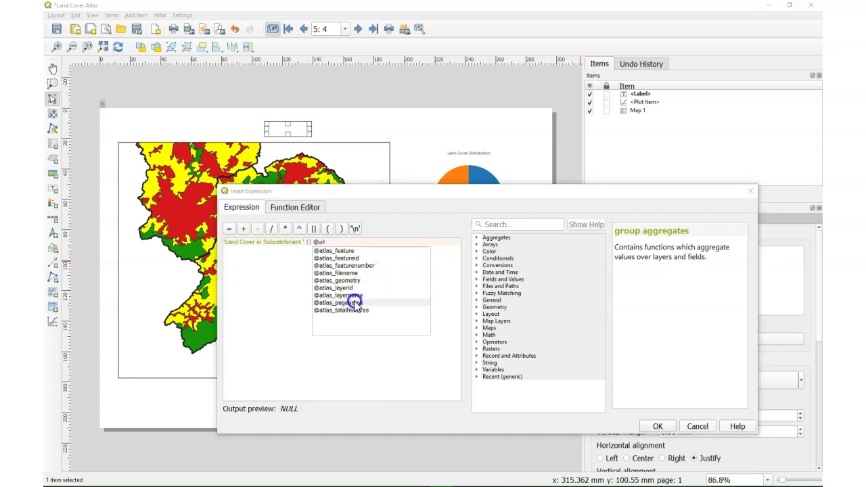
{"action": "left_click", "coordinate": [347, 304]}
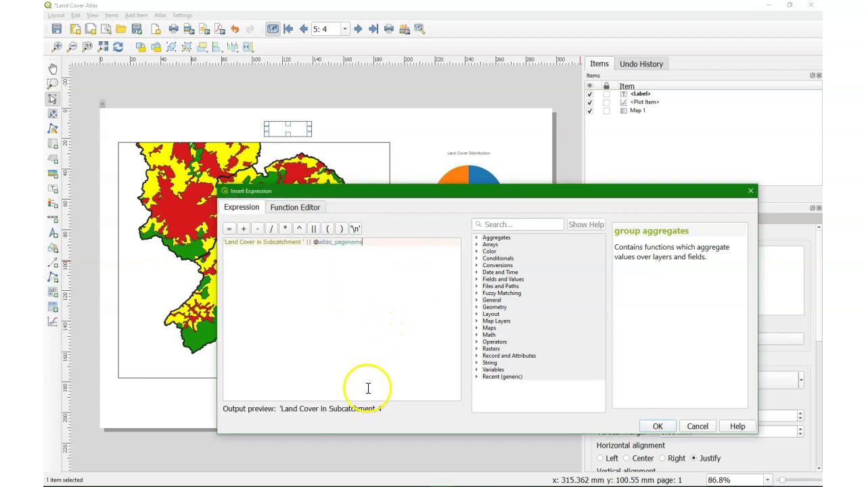
{"action": "left_click", "coordinate": [657, 426]}
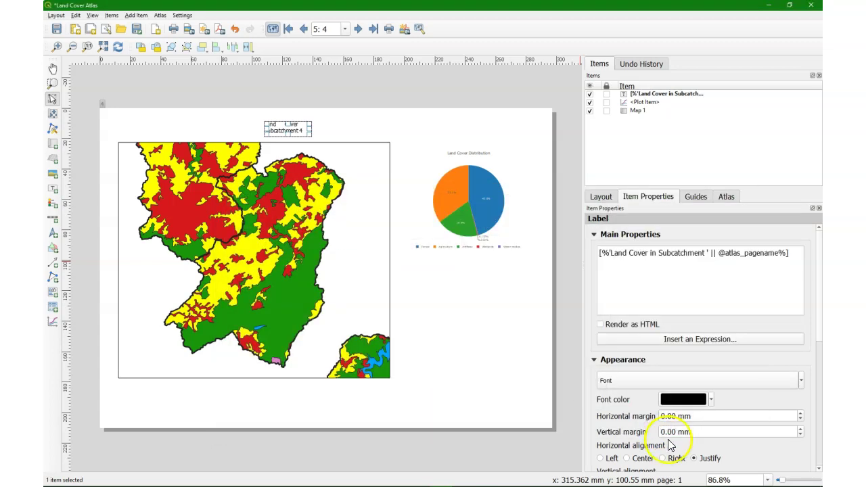
- Make the title font size 20, centre-aligned, and position it centred above the map
{"action": "left_click_drag", "start_coordinate": [312, 129], "coordinate": [479, 131]}
{"action": "left_click", "coordinate": [697, 380]}
{"action": "scroll", "coordinate": [544, 203], "scroll_direction": "down", "scroll_amount": 2}
{"action": "left_click", "coordinate": [520, 226]}
{"action": "left_click", "coordinate": [488, 314]}
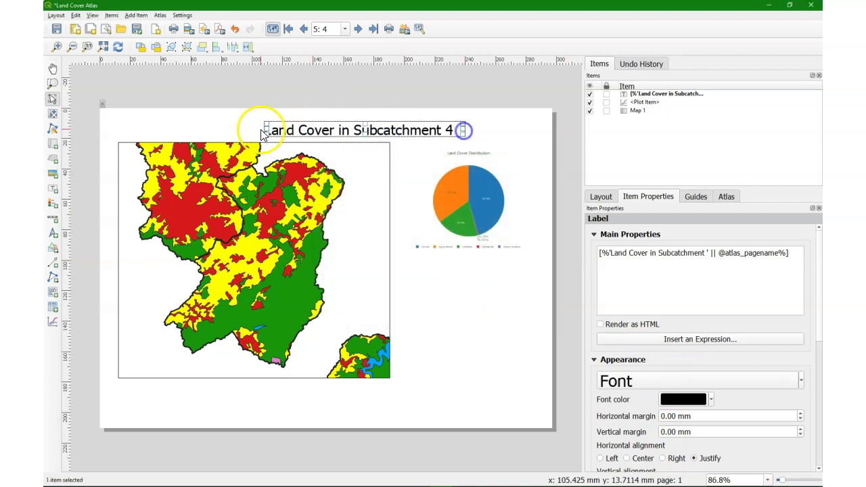
{"action": "left_click_drag", "start_coordinate": [264, 128], "coordinate": [251, 128]}
{"action": "left_click", "coordinate": [627, 458]}
{"action": "left_click_drag", "start_coordinate": [343, 129], "coordinate": [318, 130]}
{"action": "left_click", "coordinate": [489, 329]}
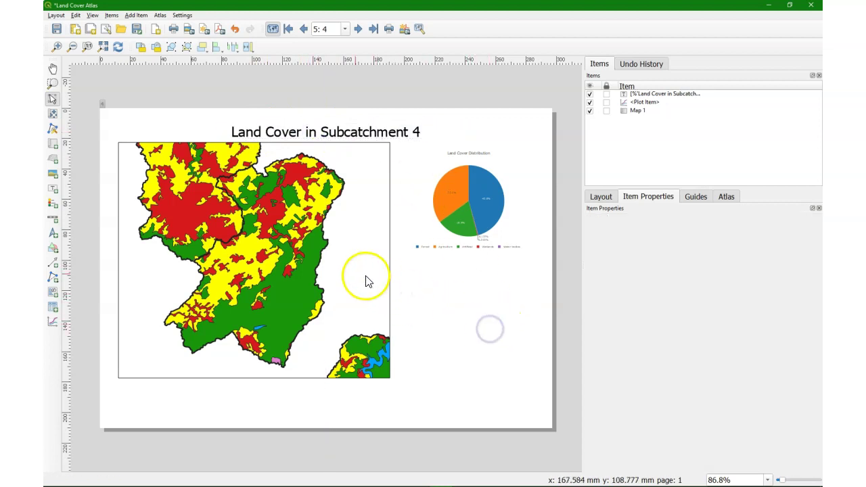
- Step the atlas preview back from Subcatchment 3 to Subcatchment 0
{"action": "left_click", "coordinate": [304, 29]}
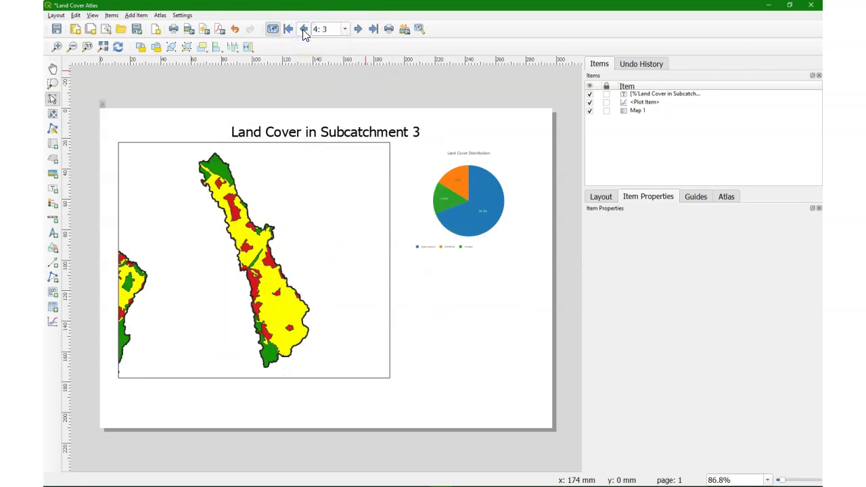
{"action": "left_click", "coordinate": [304, 29]}
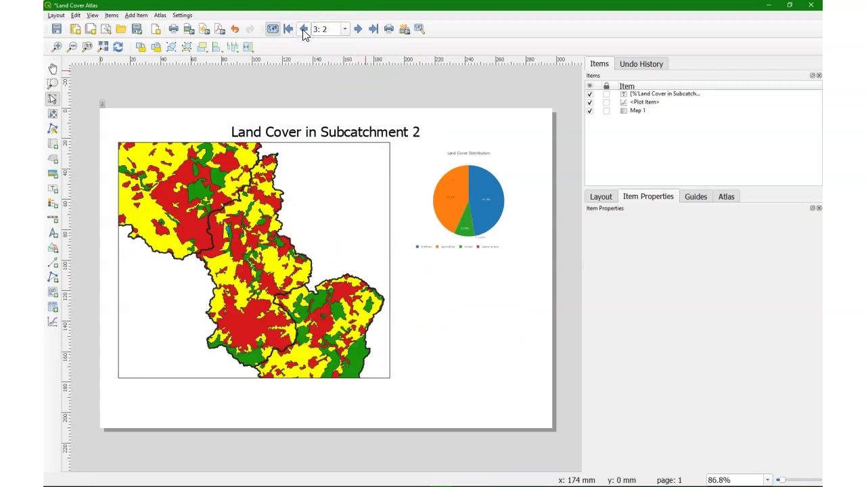
{"action": "left_click", "coordinate": [304, 29]}
{"action": "left_click", "coordinate": [304, 29]}
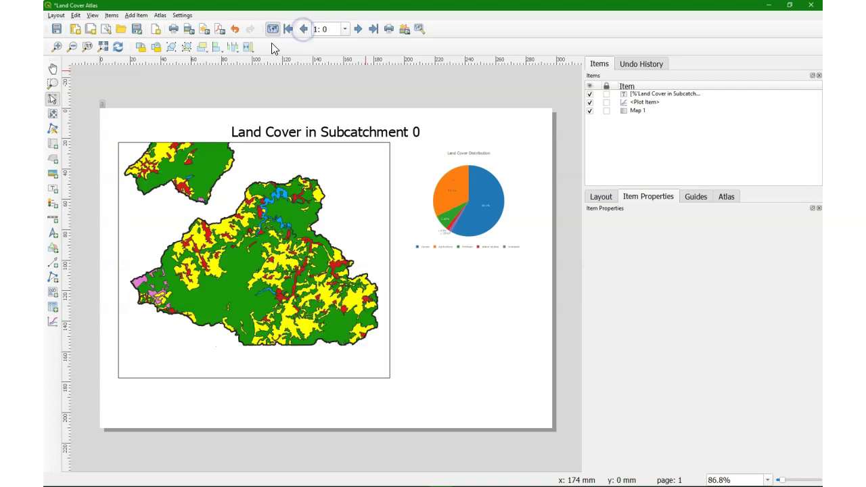
- Add a scale bar below the map with segment width 5
{"action": "left_click", "coordinate": [53, 219]}
{"action": "left_click_drag", "start_coordinate": [122, 400], "coordinate": [212, 418]}
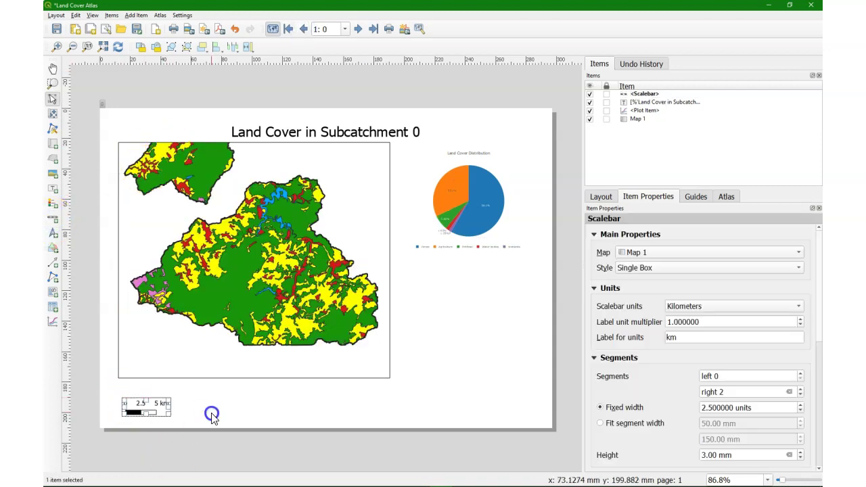
{"action": "double_click", "coordinate": [713, 408]}
{"action": "type", "text": "5"}
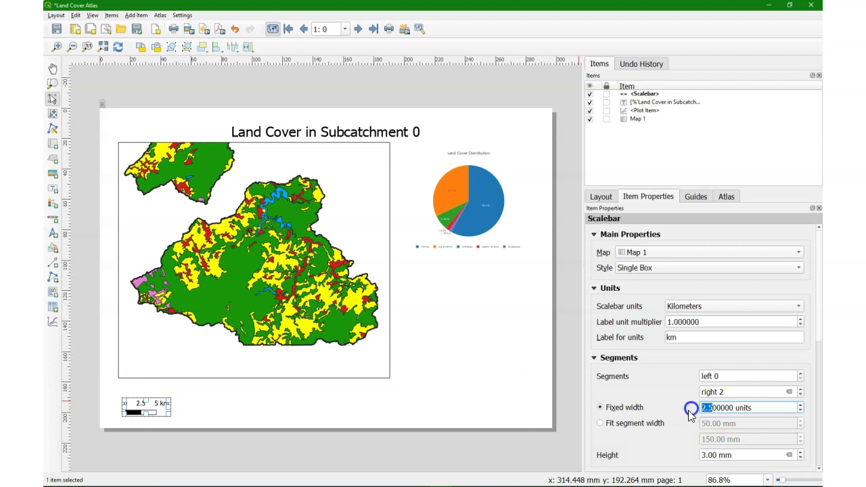
{"action": "left_click", "coordinate": [236, 408]}
- Add a legend right of the map showing only current atlas feature entries, auto-update off
{"action": "left_click", "coordinate": [53, 204]}
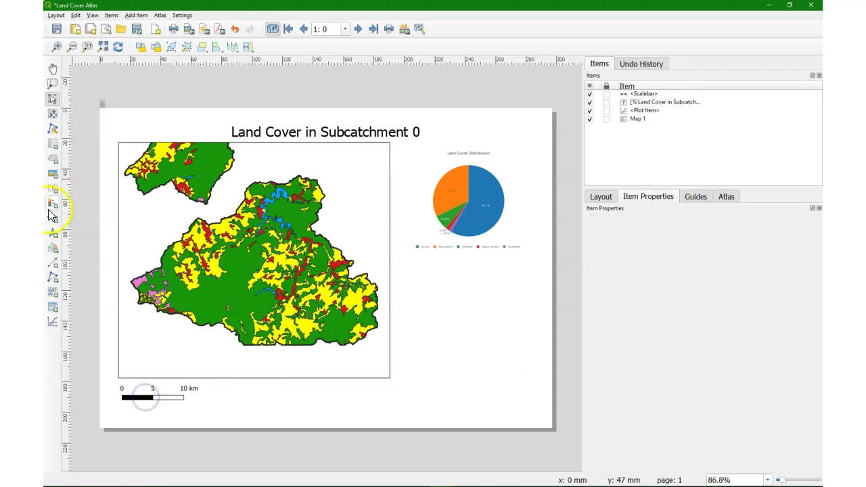
{"action": "left_click_drag", "start_coordinate": [406, 275], "coordinate": [484, 375]}
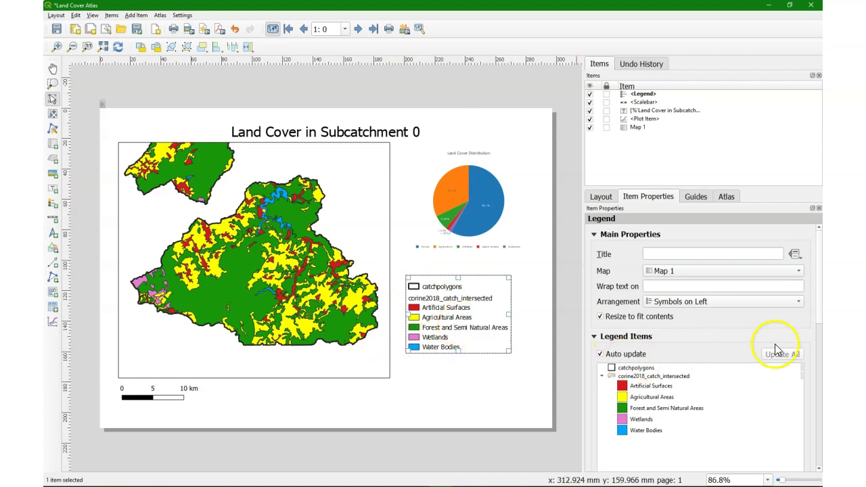
{"action": "left_click_drag", "start_coordinate": [821, 315], "coordinate": [820, 351]}
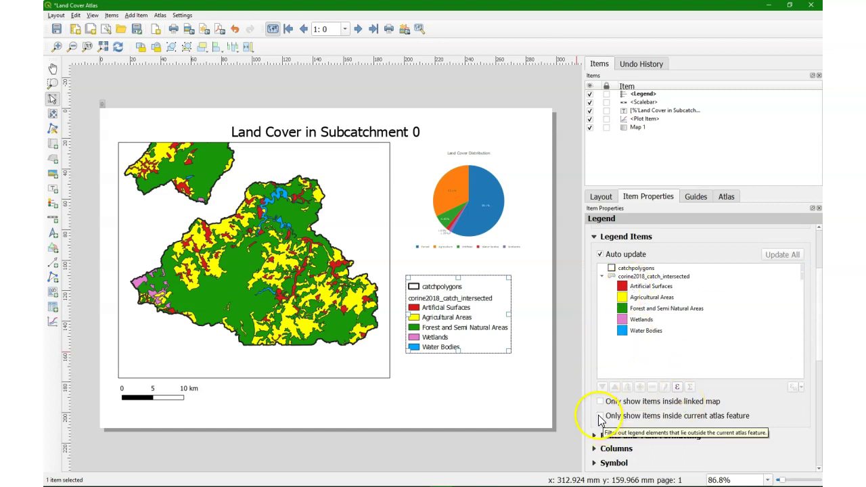
{"action": "left_click", "coordinate": [600, 416]}
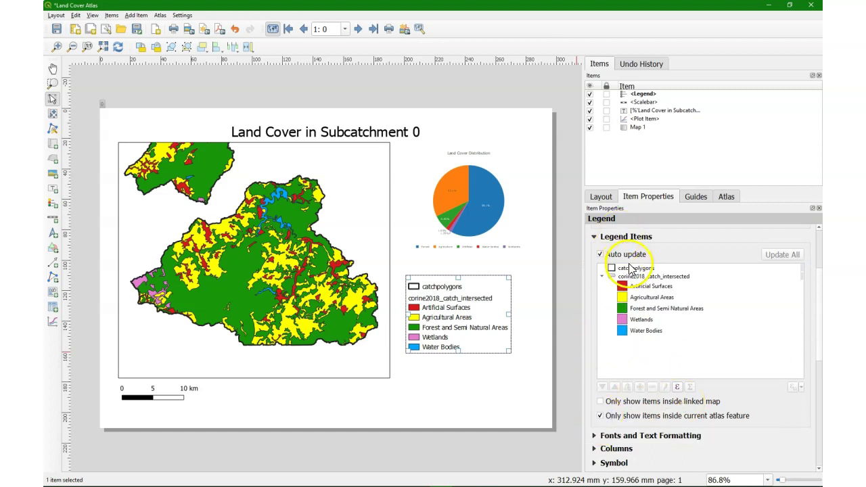
{"action": "left_click", "coordinate": [599, 254]}
- Remove catchpolygons from the legend and rename the corine entry to Land Cover 2018
{"action": "left_click", "coordinate": [634, 270]}
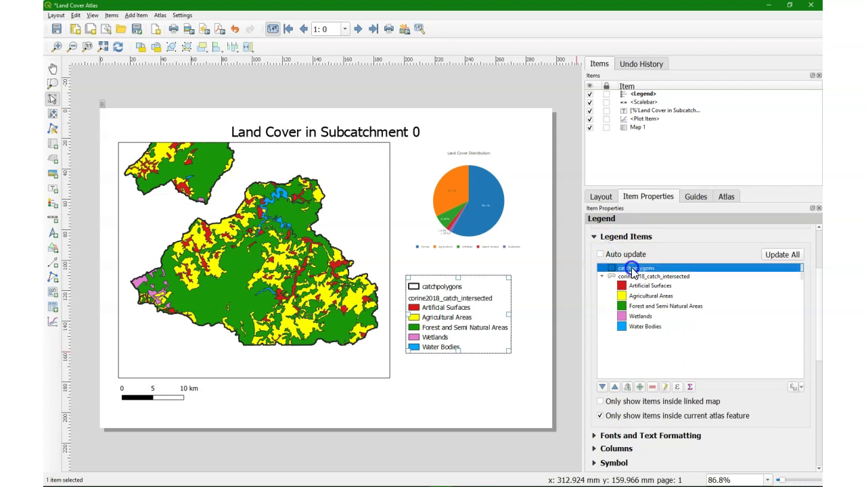
{"action": "left_click", "coordinate": [652, 386]}
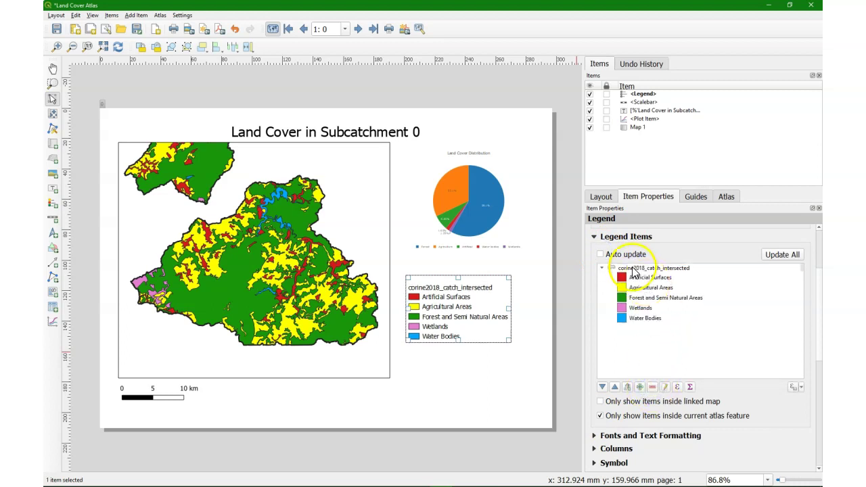
{"action": "left_click", "coordinate": [618, 268]}
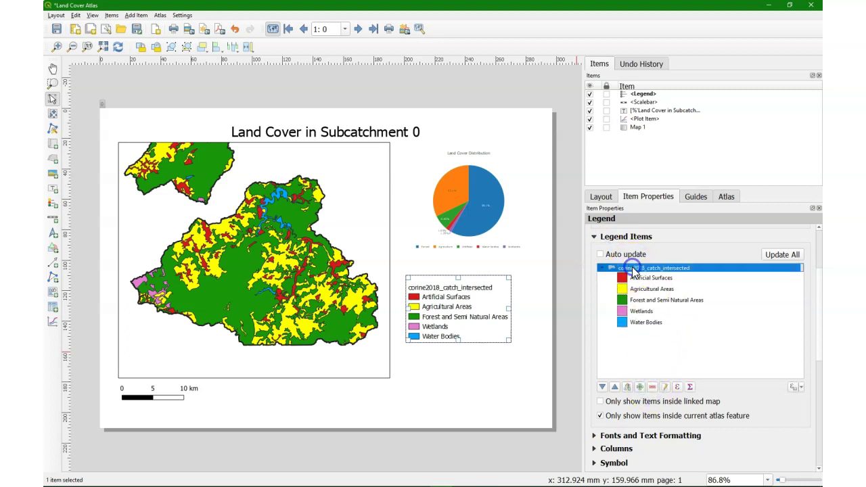
{"action": "left_click", "coordinate": [665, 387]}
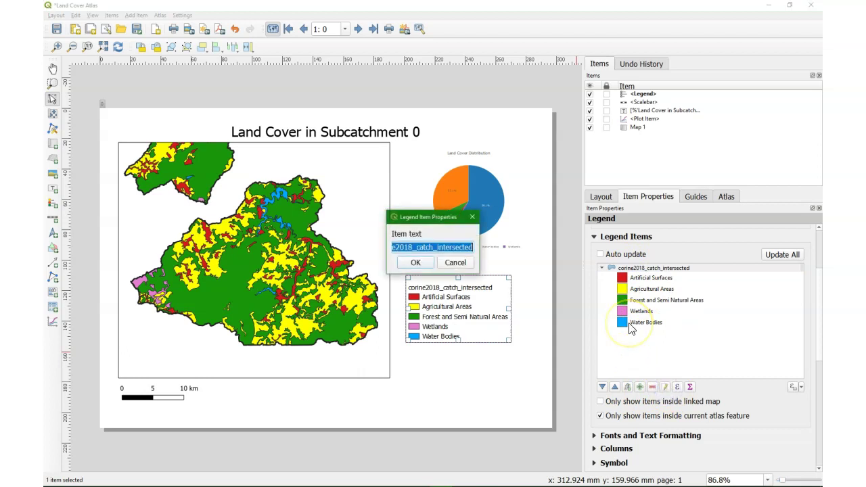
{"action": "type", "text": "Land Cover 2018"}
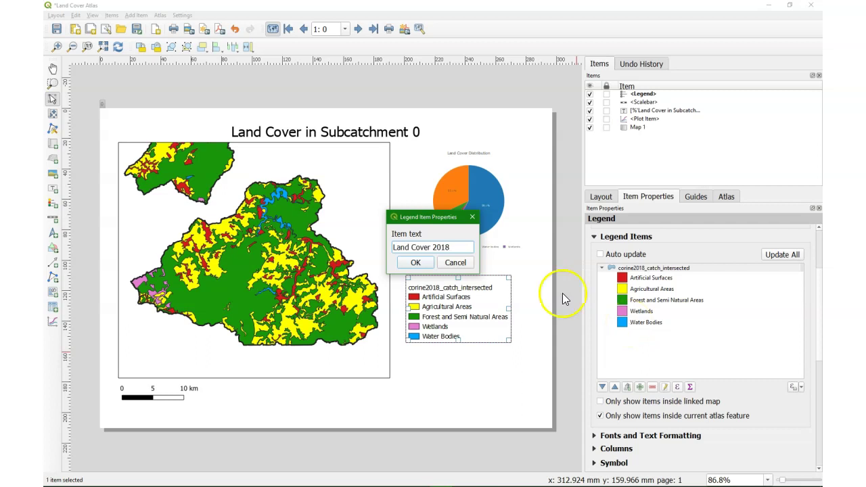
{"action": "left_click", "coordinate": [416, 263]}
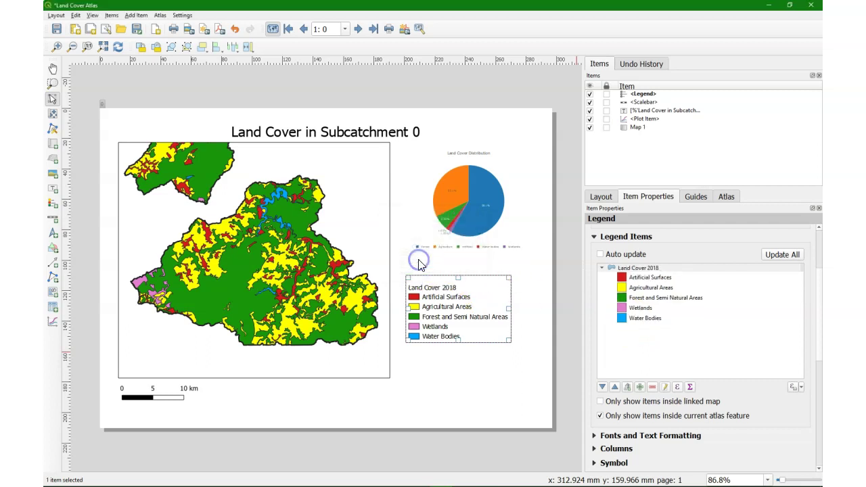
- Add a 'Source: CORINE 2018' text label below the map
{"action": "left_click", "coordinate": [467, 397]}
{"action": "key", "text": "l"}
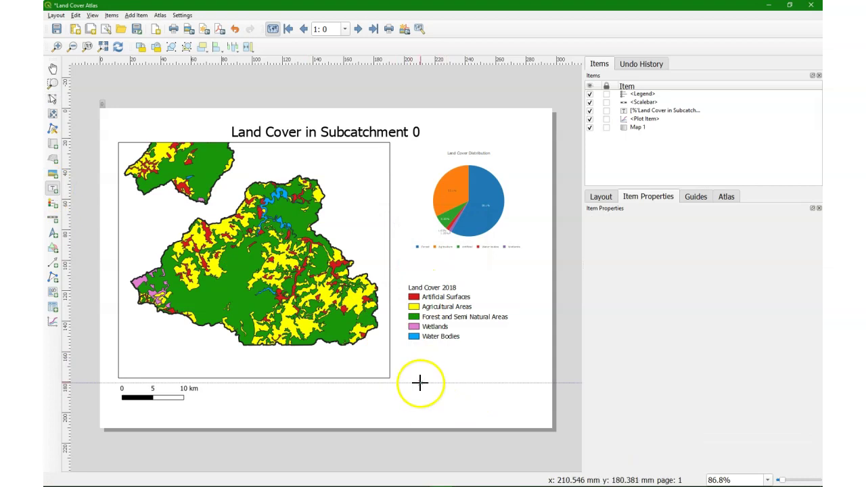
{"action": "left_click_drag", "start_coordinate": [300, 368], "coordinate": [385, 372]}
{"action": "key", "text": "ctrl+a"}
{"action": "key", "text": "BackSpace"}
{"action": "type", "text": "Source: CORINE 2018"}
- Set the source label font to Times New Roman italic and fit the box to the text
{"action": "left_click", "coordinate": [632, 381]}
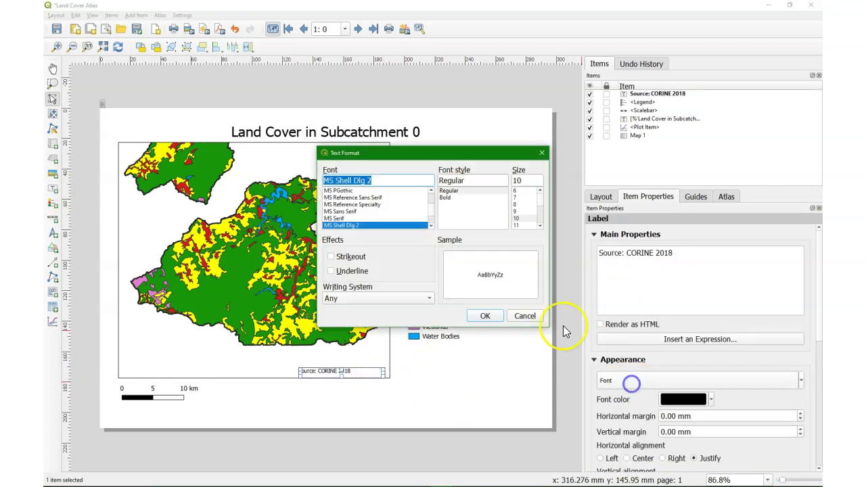
{"action": "scroll", "coordinate": [377, 213], "scroll_direction": "down", "scroll_amount": 10}
{"action": "left_click", "coordinate": [421, 204]}
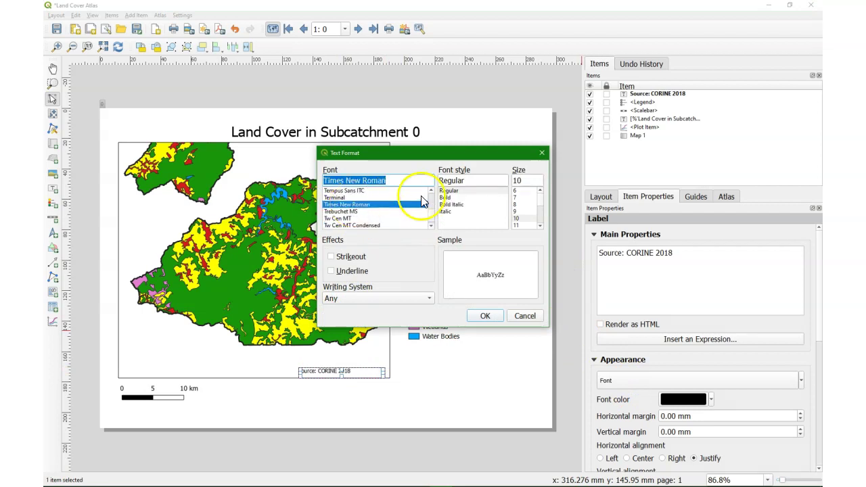
{"action": "left_click", "coordinate": [447, 211]}
{"action": "left_click", "coordinate": [489, 317]}
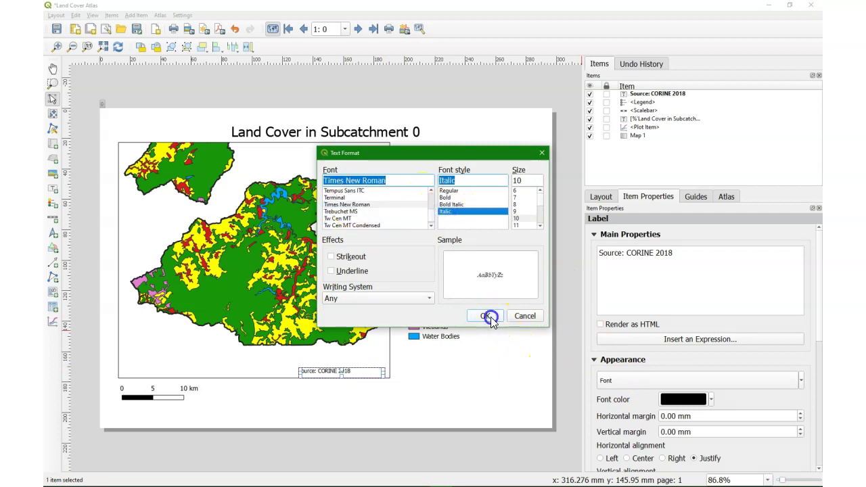
{"action": "mouse_move", "coordinate": [383, 372]}
{"action": "left_mouse_down"}
{"action": "mouse_move", "coordinate": [355, 371]}
{"action": "mouse_move", "coordinate": [395, 371]}
{"action": "left_mouse_up"}
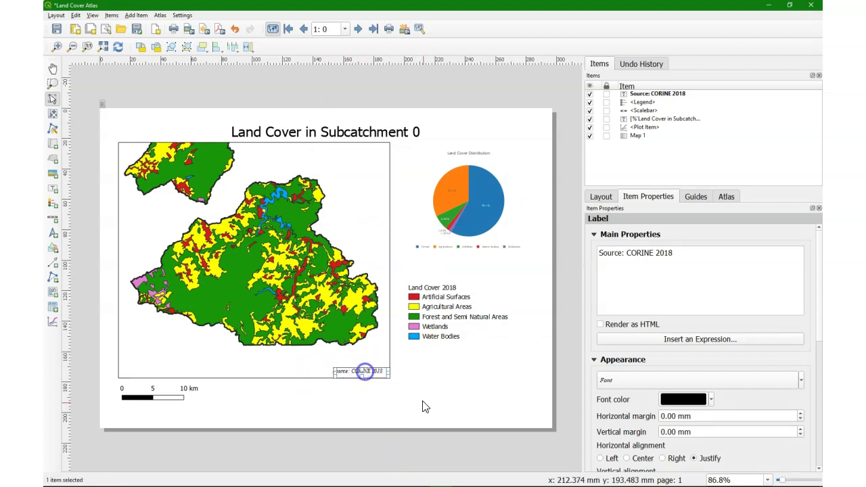
- Place a north arrow at the map's top-right corner
{"action": "left_click", "coordinate": [424, 404]}
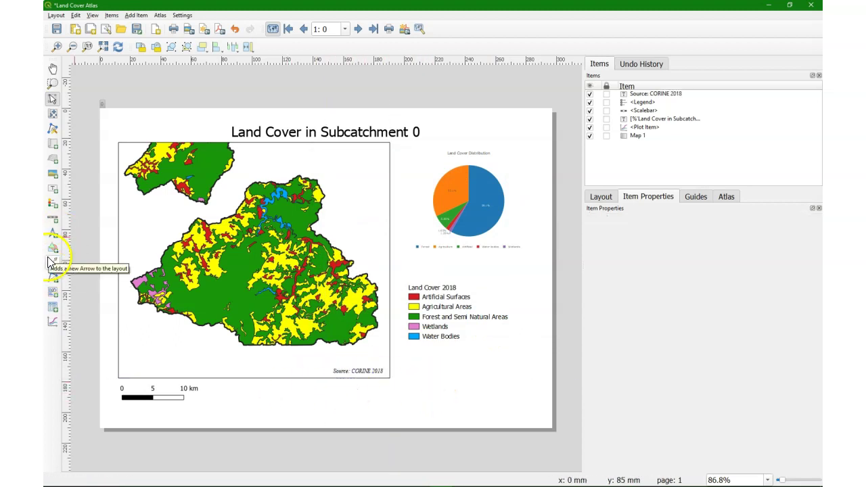
{"action": "left_click", "coordinate": [53, 233]}
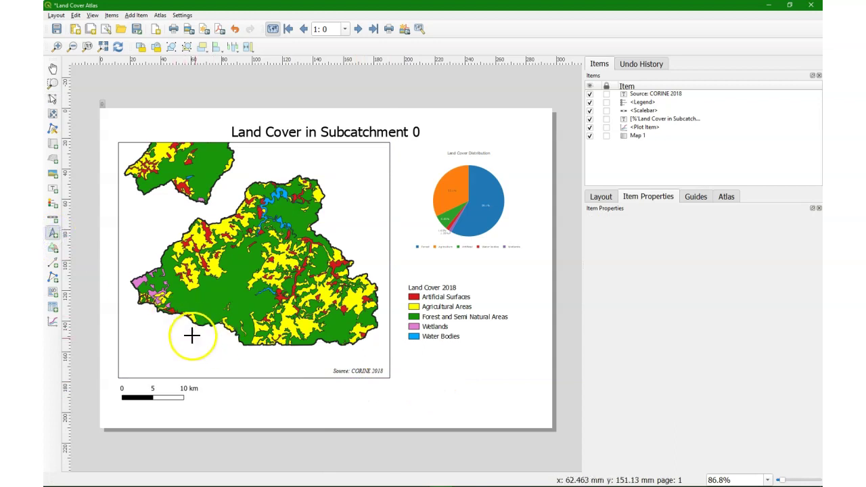
{"action": "left_click_drag", "start_coordinate": [371, 147], "coordinate": [387, 166]}
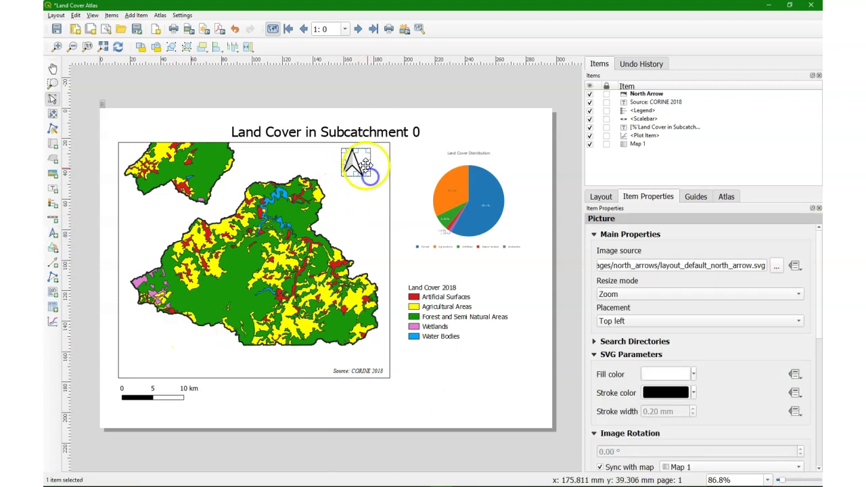
{"action": "left_click", "coordinate": [534, 425]}
{"action": "left_click", "coordinate": [358, 28]}
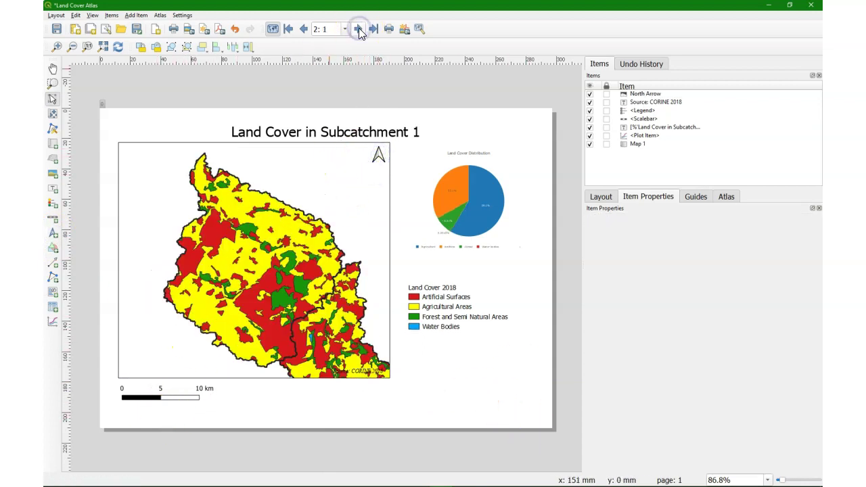
{"action": "left_click", "coordinate": [358, 28]}
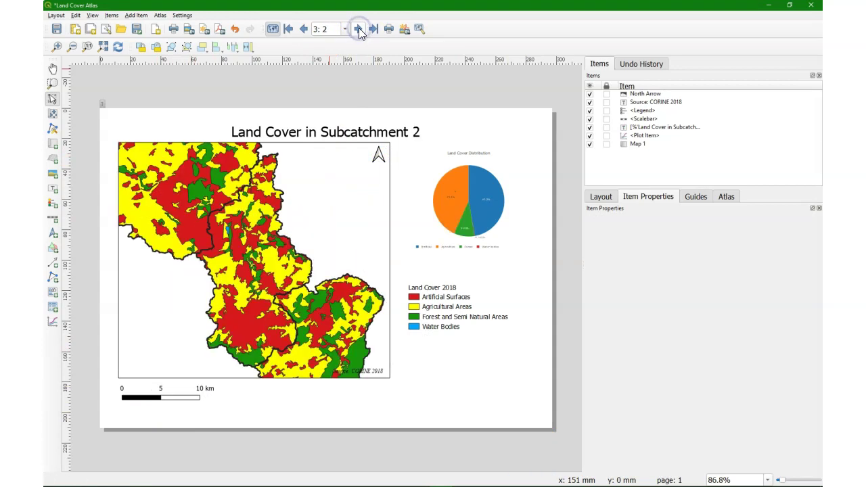
{"action": "left_click", "coordinate": [359, 29]}
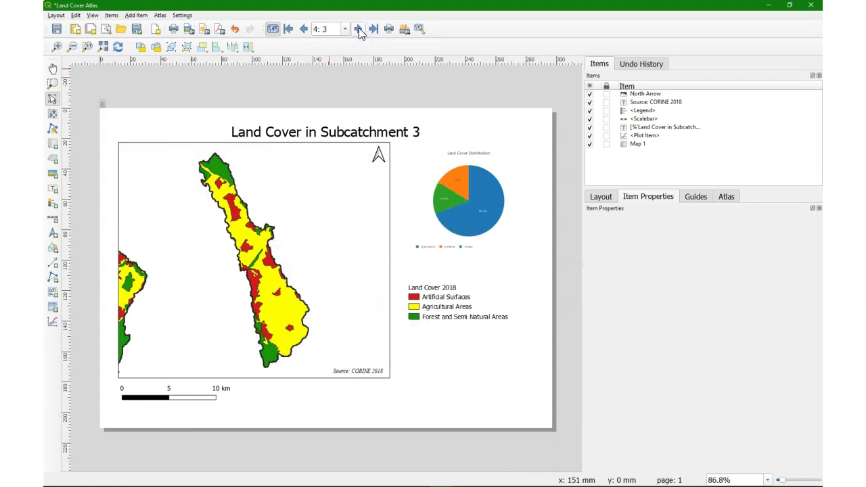
{"action": "left_click", "coordinate": [359, 28]}
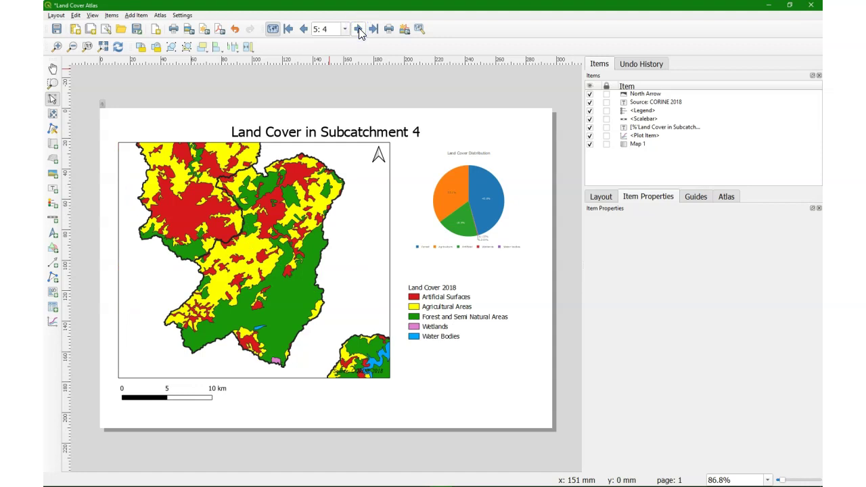
{"action": "left_click", "coordinate": [359, 29]}
{"action": "left_click", "coordinate": [304, 29]}
{"action": "left_click", "coordinate": [305, 29]}
{"action": "left_click", "coordinate": [305, 29]}
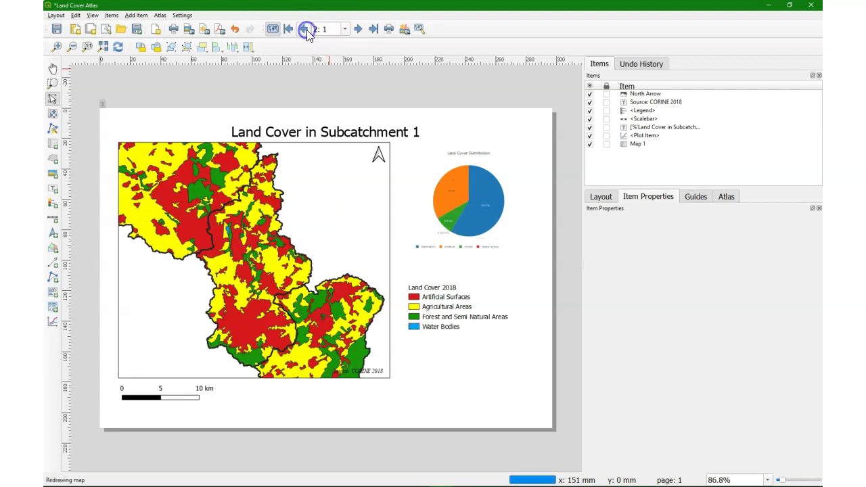
{"action": "left_click", "coordinate": [306, 29]}
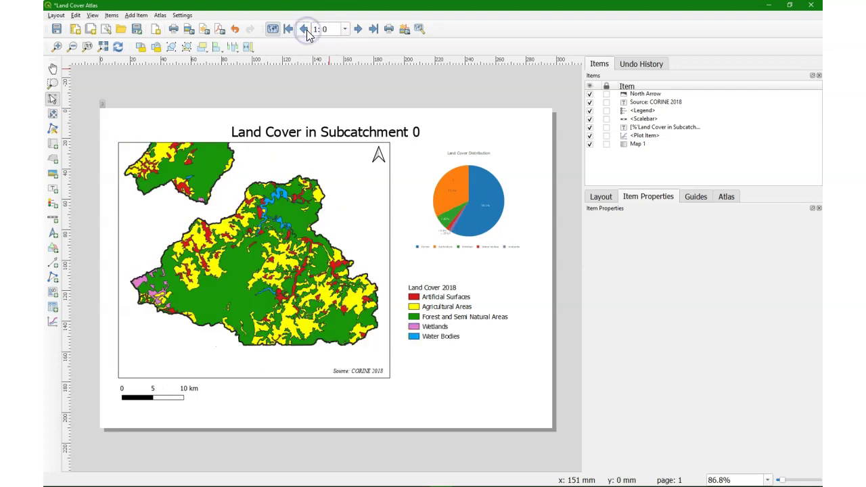
- Export the atlas to Land Cover Atlas.pdf as vectors with geometry simplification turned off
{"action": "left_click", "coordinate": [403, 31]}
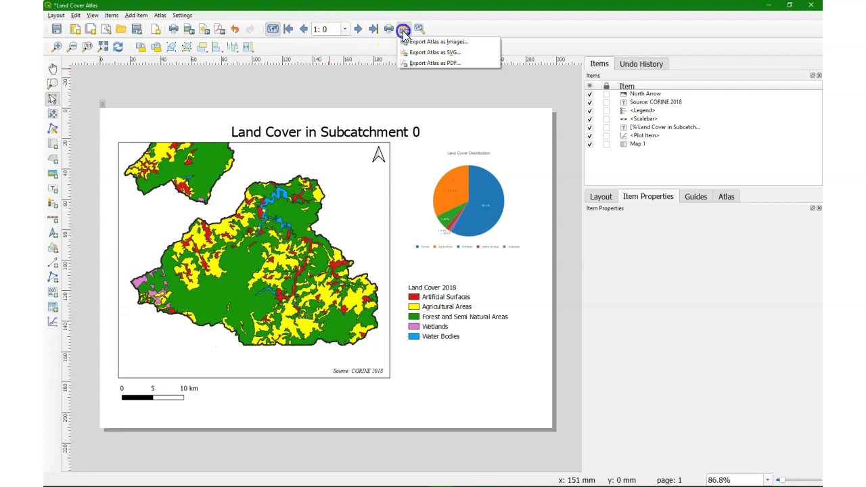
{"action": "left_click", "coordinate": [425, 63]}
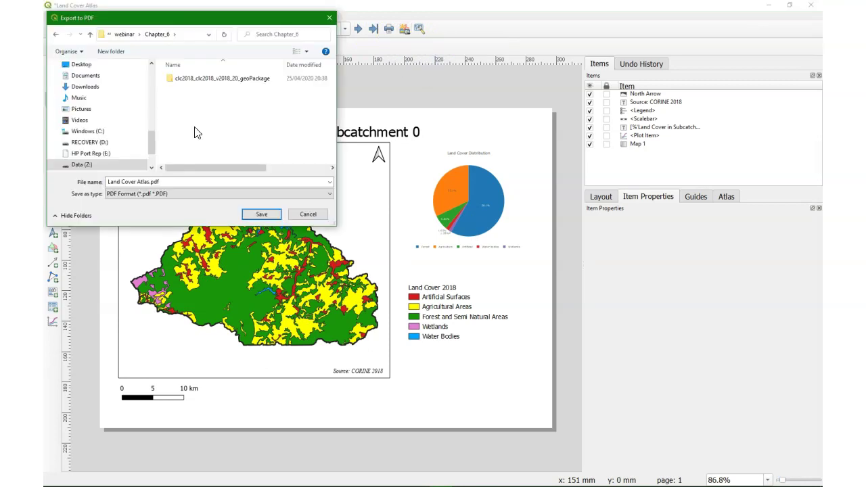
{"action": "left_click", "coordinate": [252, 215]}
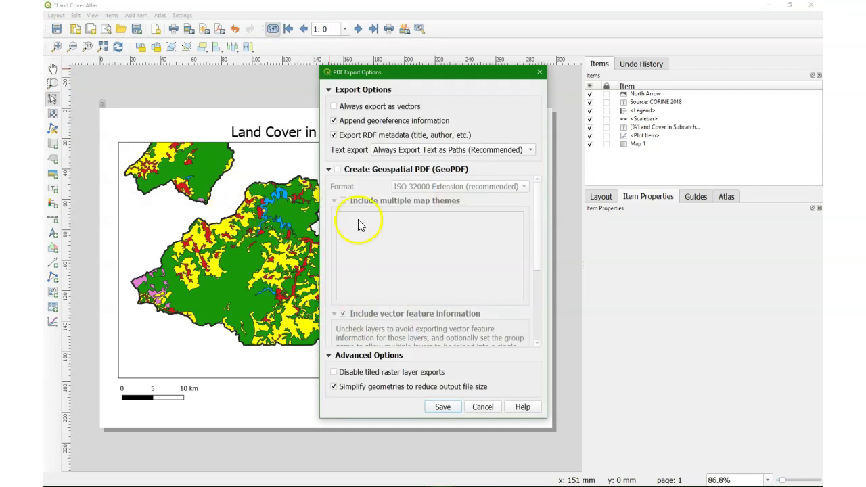
{"action": "left_click", "coordinate": [334, 107]}
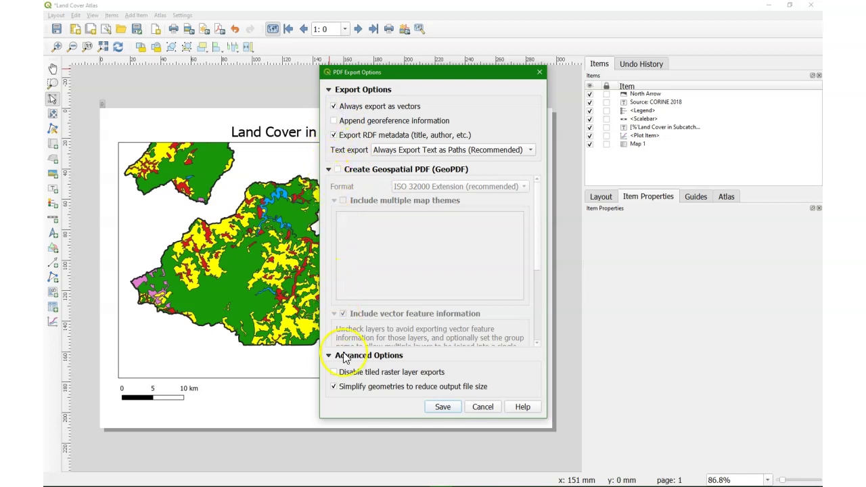
{"action": "left_click", "coordinate": [334, 389]}
{"action": "left_click", "coordinate": [441, 408]}
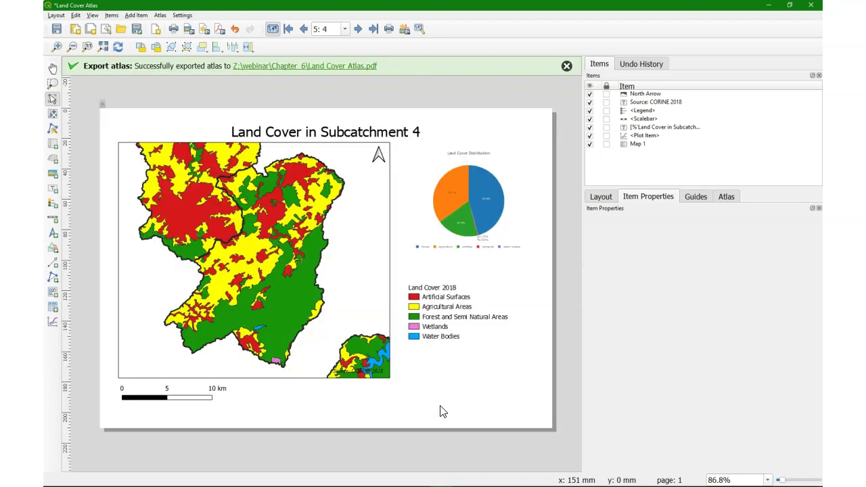
- Open the exported Land Cover Atlas.pdf and page forward through pages 2 to 5
{"action": "left_click", "coordinate": [334, 66]}
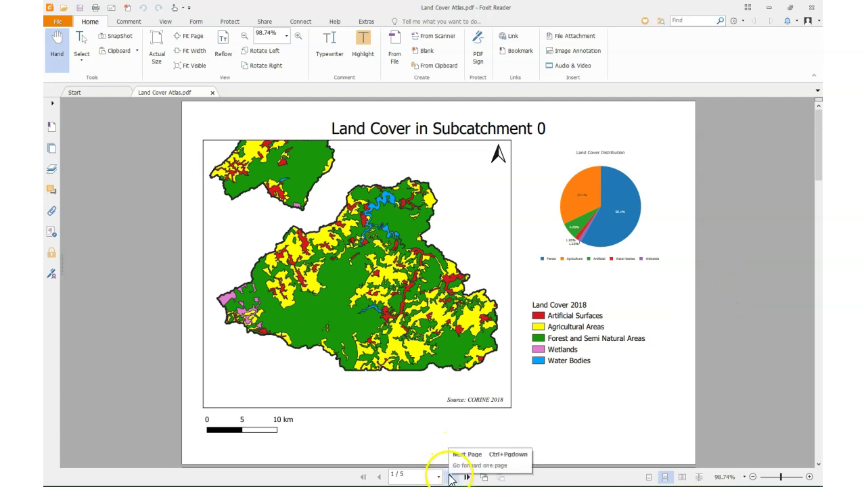
{"action": "left_click", "coordinate": [449, 477]}
{"action": "left_click", "coordinate": [450, 477]}
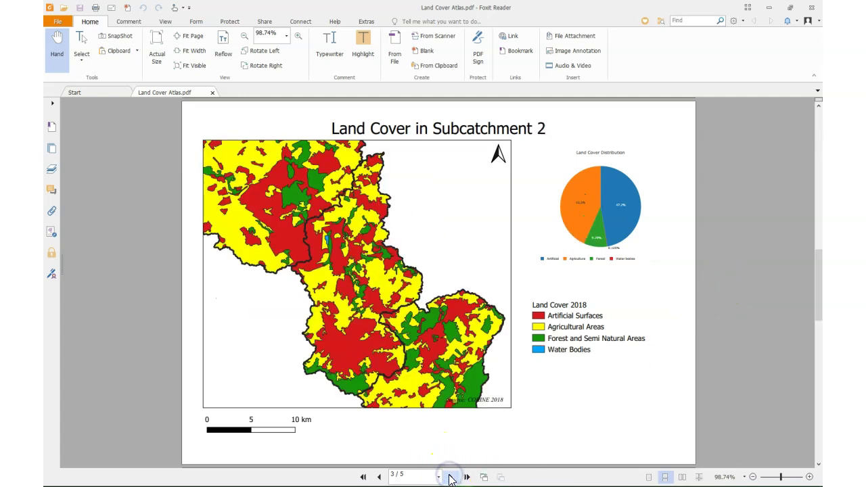
{"action": "left_click", "coordinate": [450, 477]}
{"action": "left_click", "coordinate": [450, 477]}
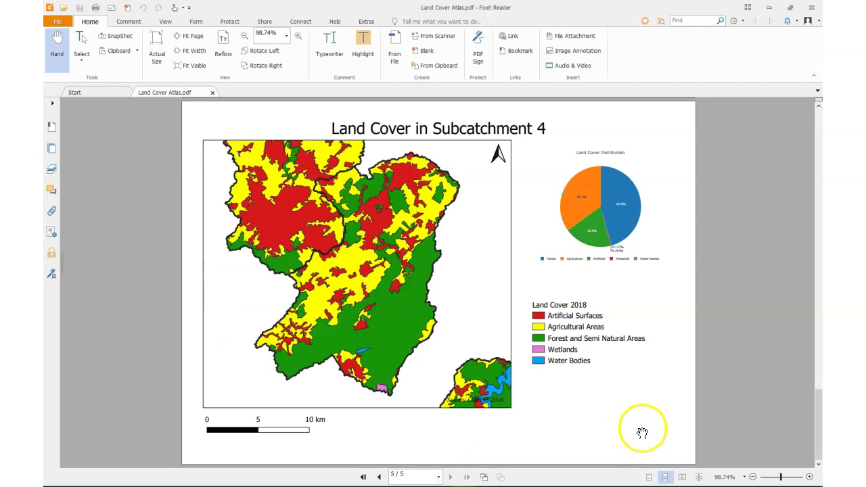
- Page back through the PDF to page 1, Subcatchment 0
{"action": "left_click", "coordinate": [380, 478]}
{"action": "left_click", "coordinate": [380, 477]}
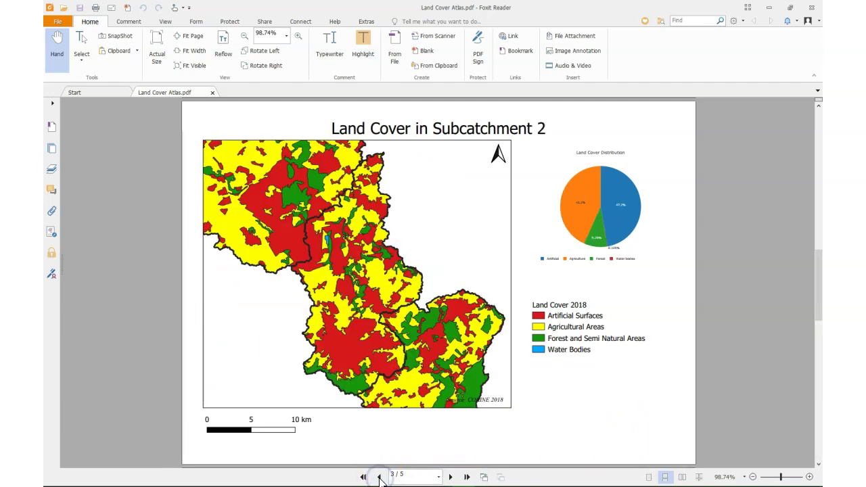
{"action": "left_click", "coordinate": [380, 477]}
{"action": "left_click", "coordinate": [380, 477]}
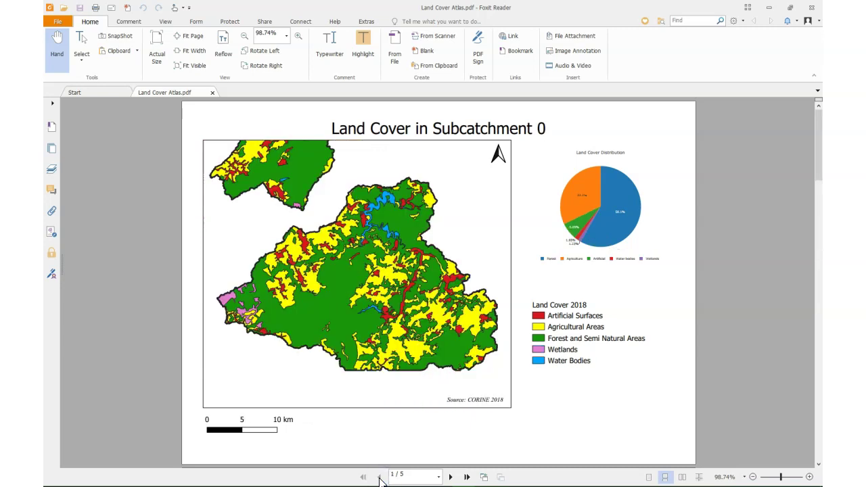